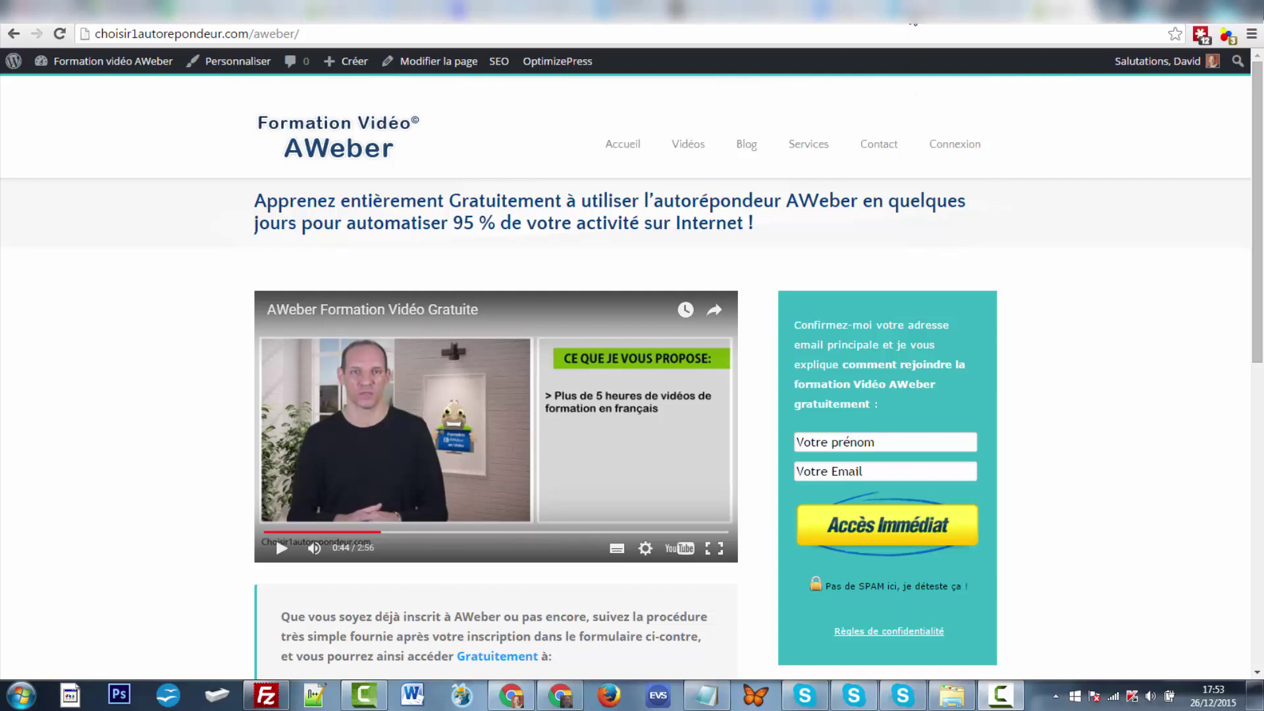
Preview the "Page accueil V2" form in AWeber's sign-up forms list, close the preview and make a copy of that form
click(913, 12)
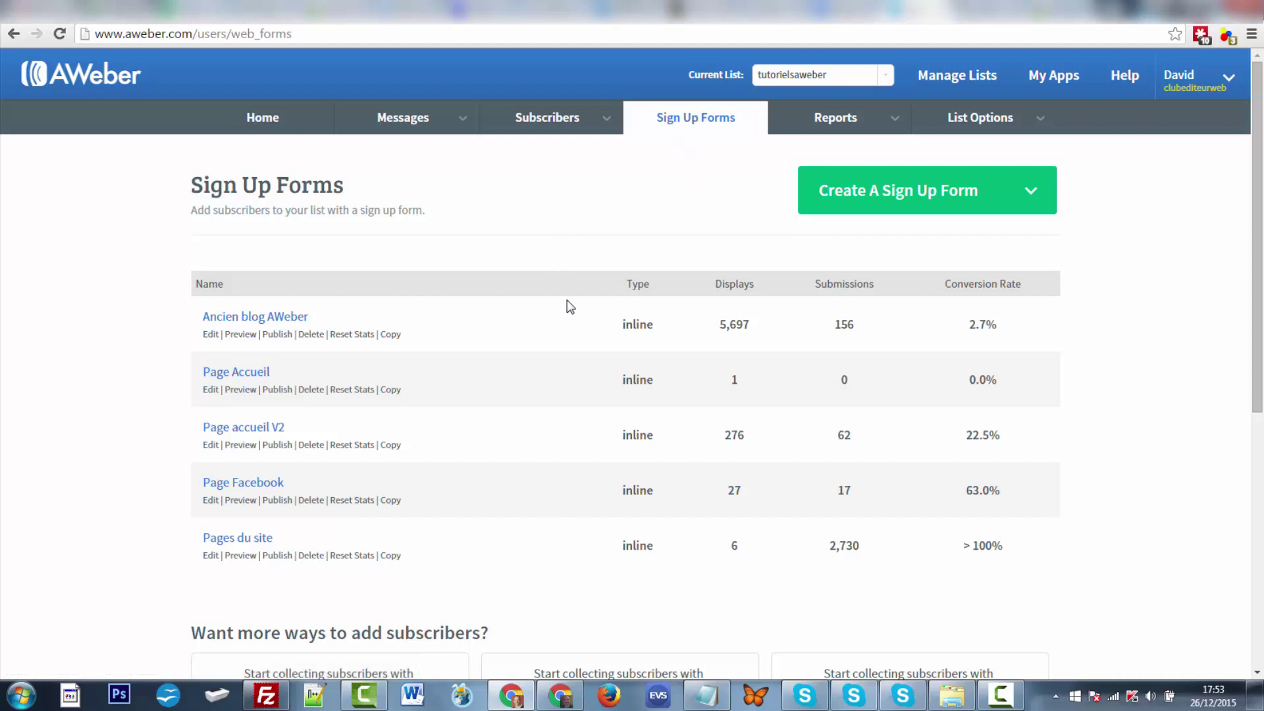
click(239, 446)
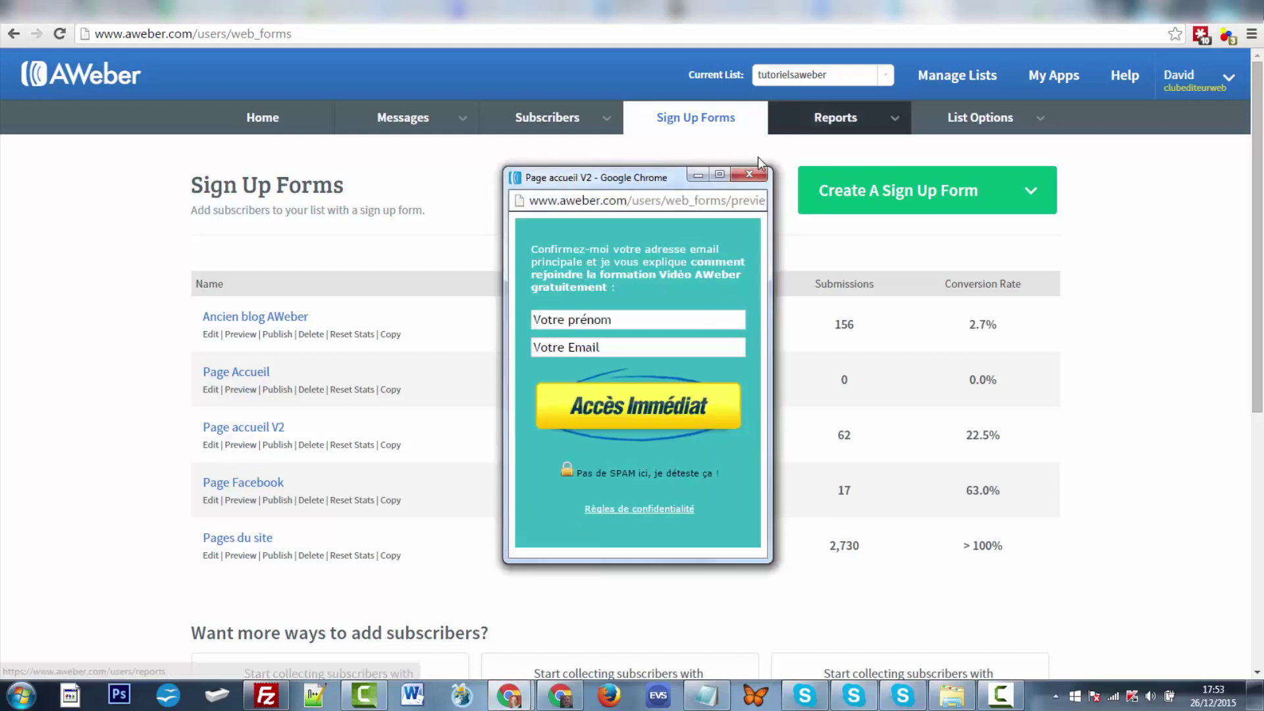
click(749, 175)
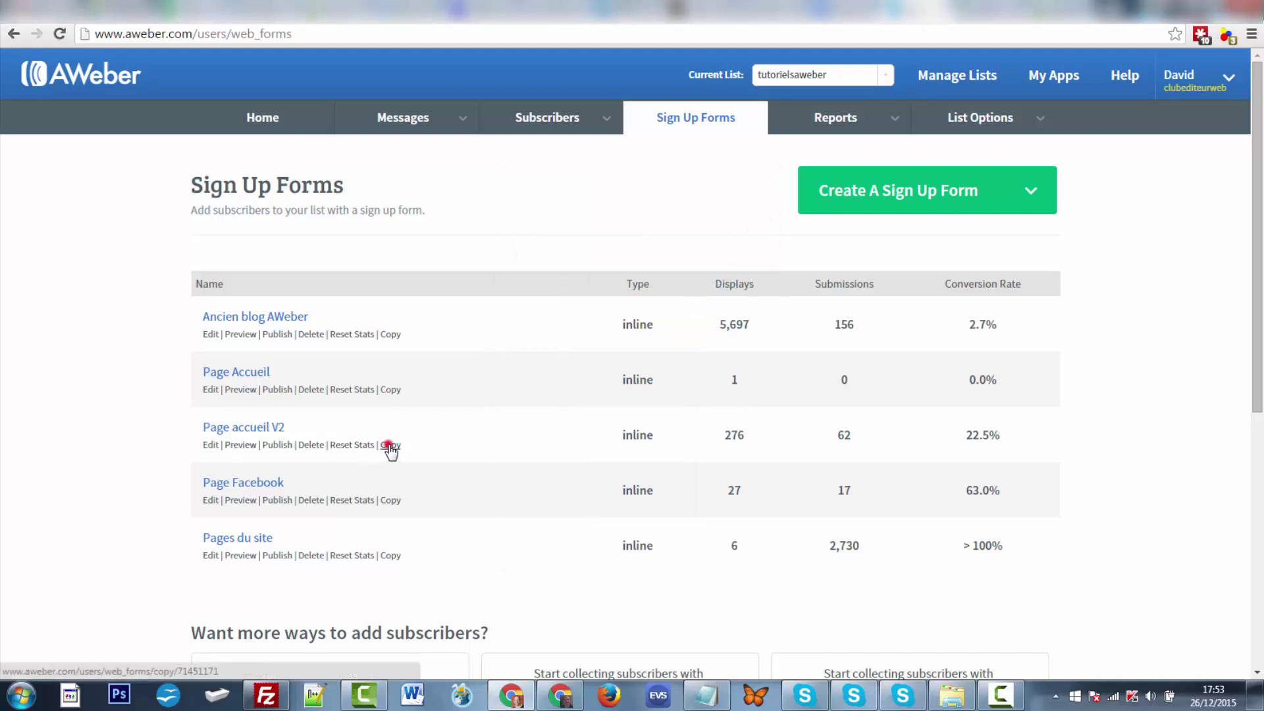
click(389, 445)
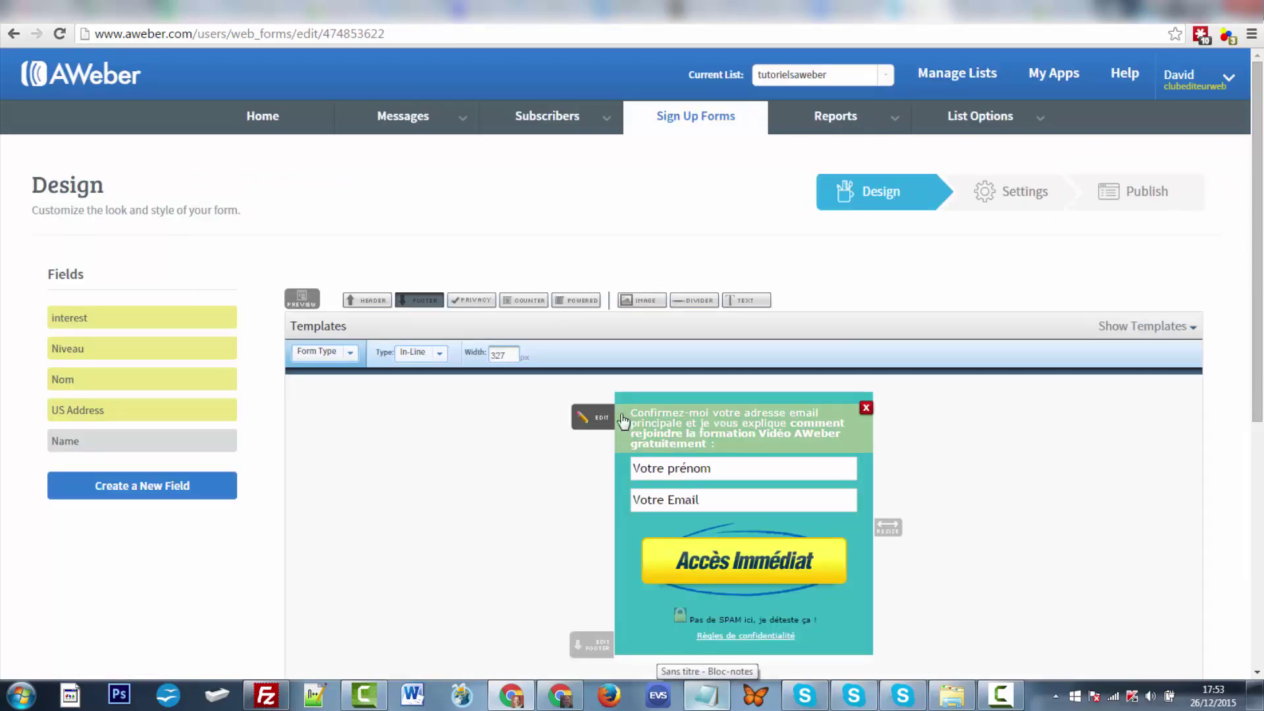
Replace the non-bold opening of the form's intro text with "Entrez votre adresse email ci-dessous et je vous explique en vidéo" copied from Notepad, and save the field
click(603, 418)
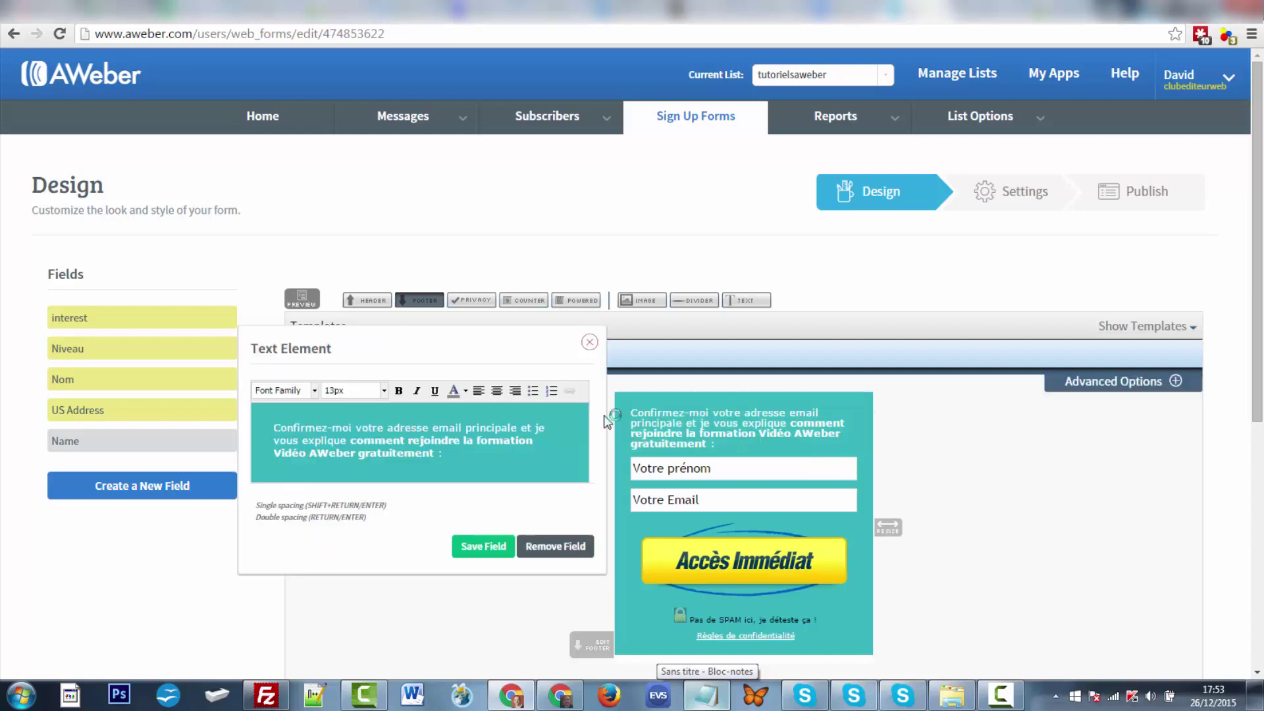
click(708, 698)
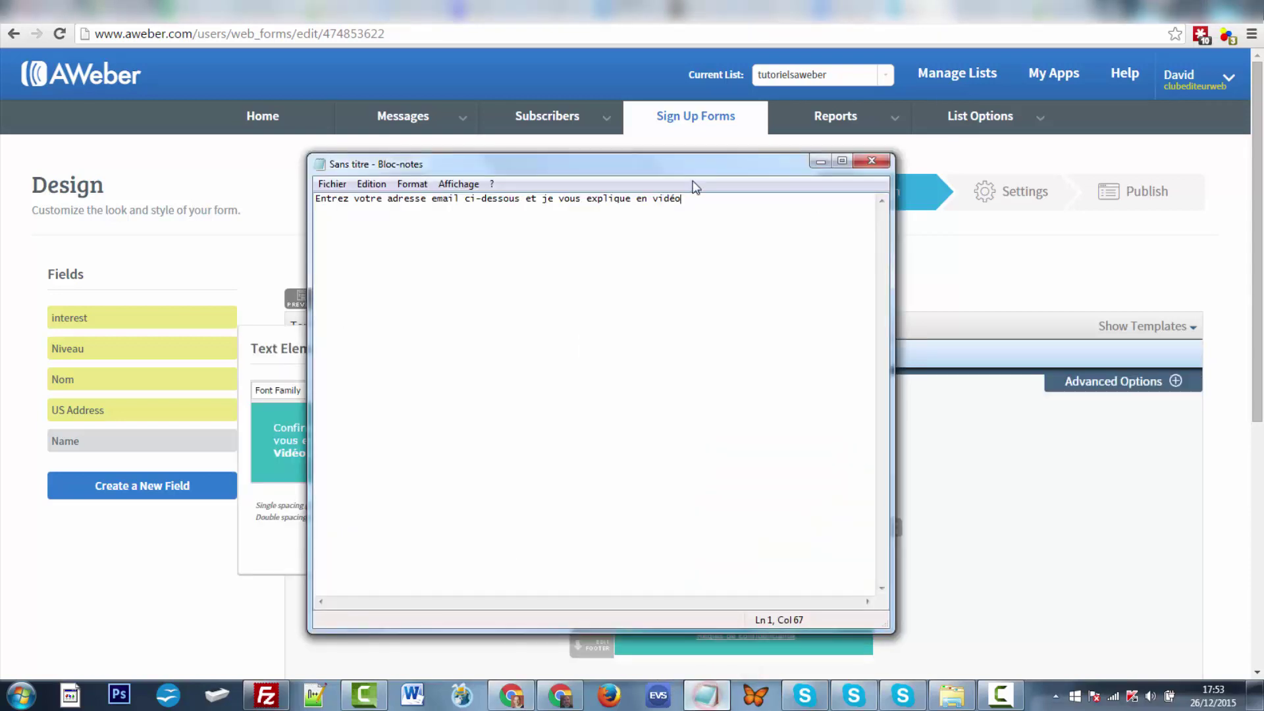
drag(694, 197, 318, 198)
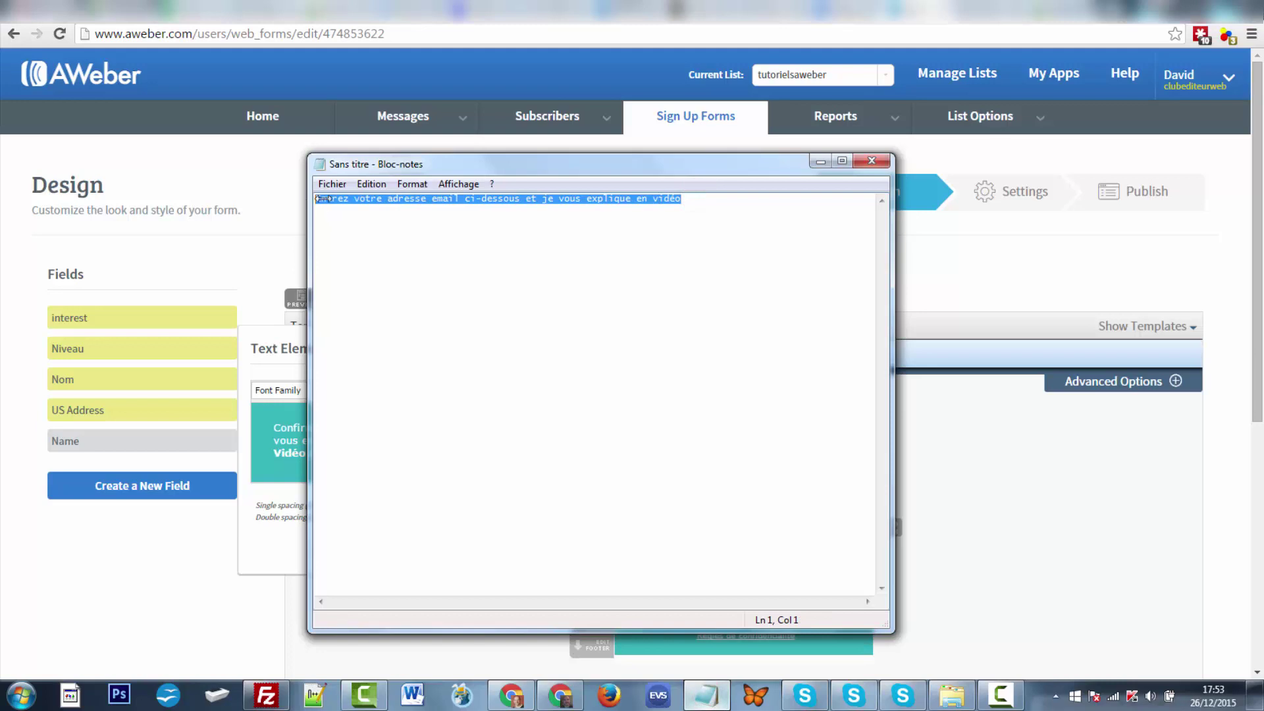
right_click(326, 198)
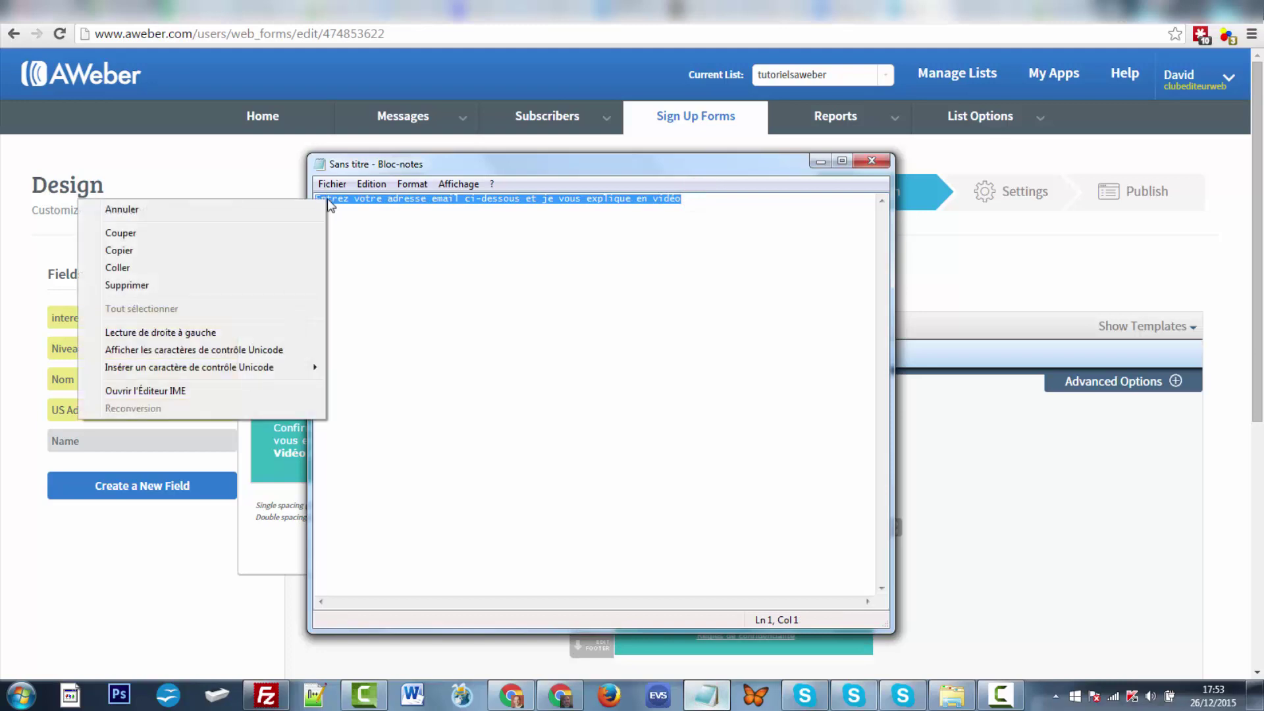
click(262, 250)
click(257, 161)
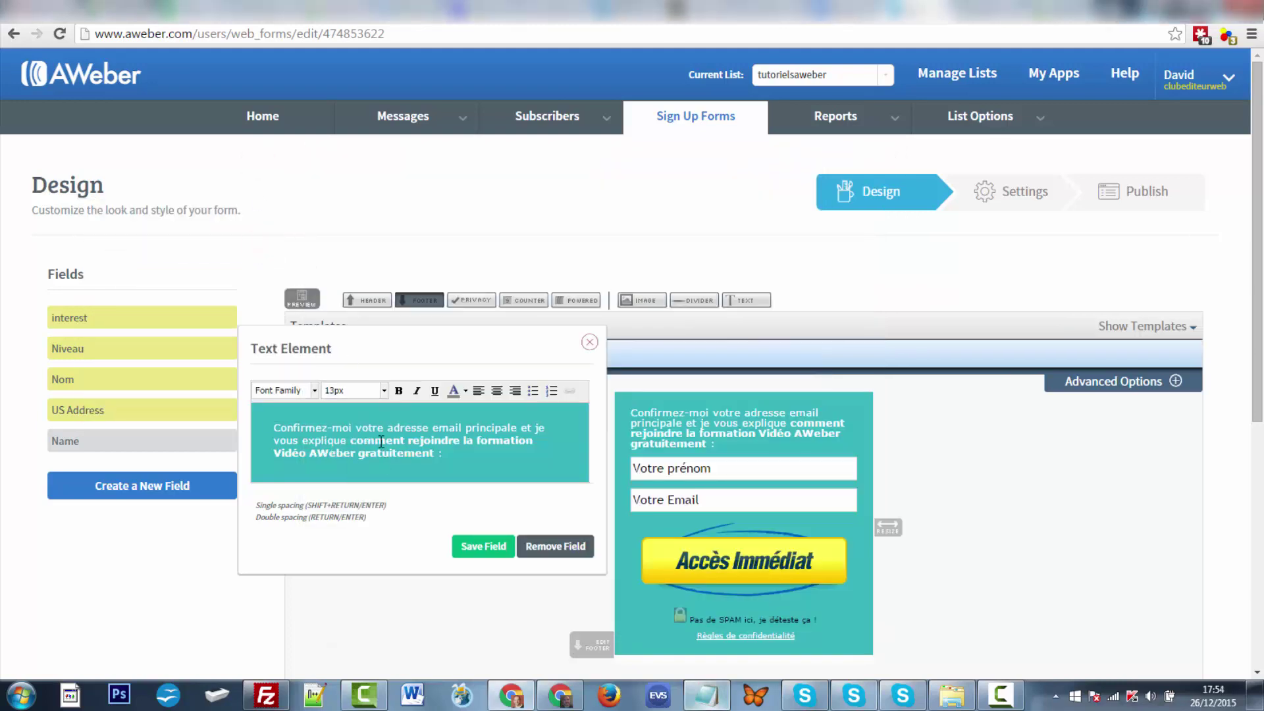
drag(347, 444, 275, 429)
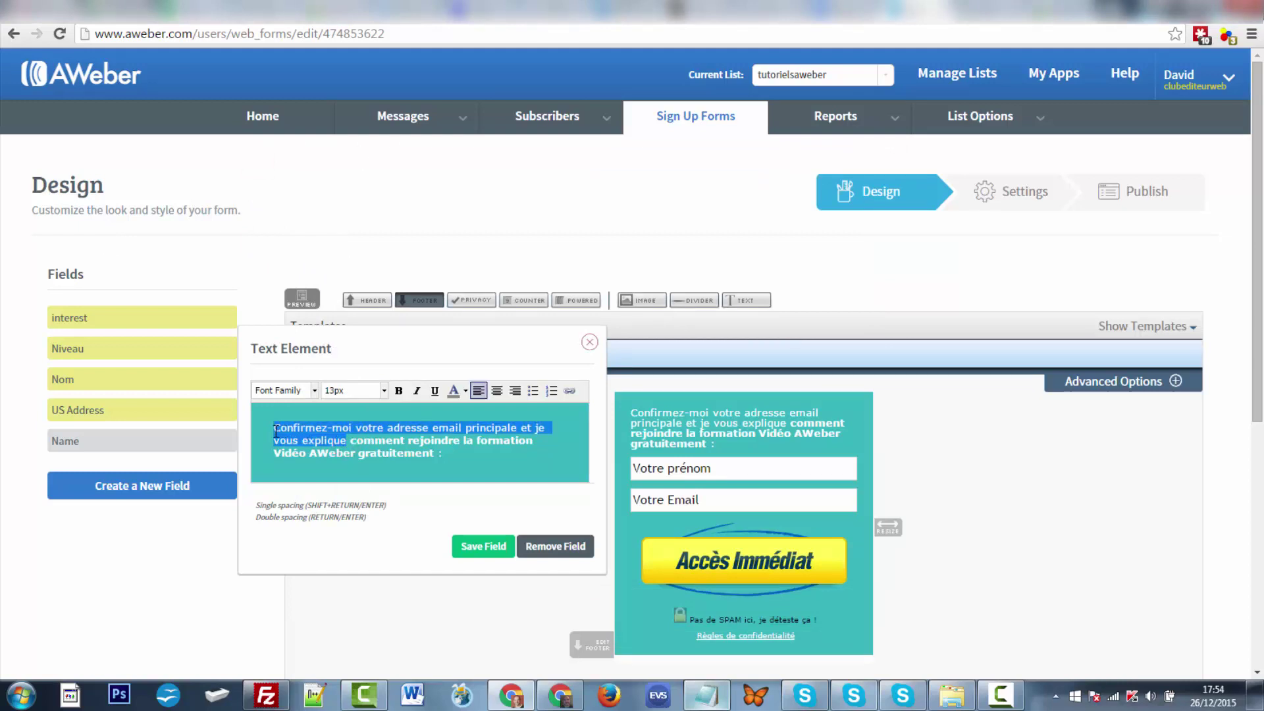
key(ctrl+v)
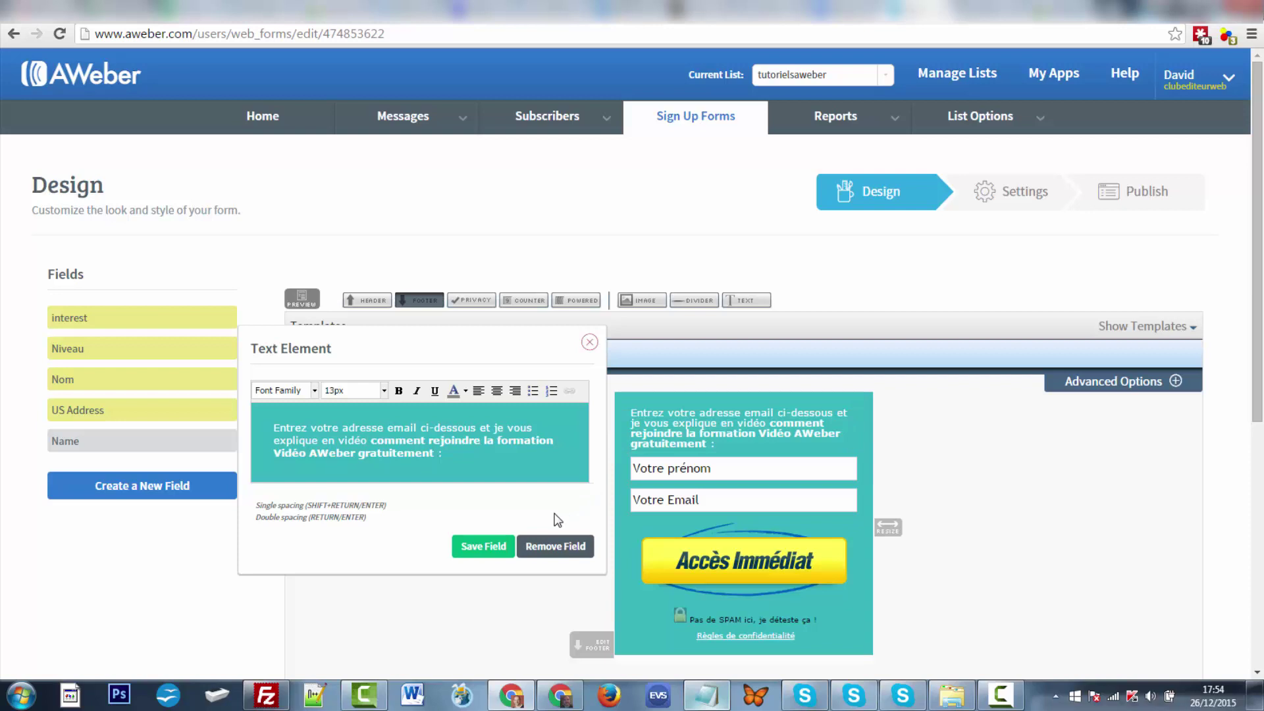
click(484, 546)
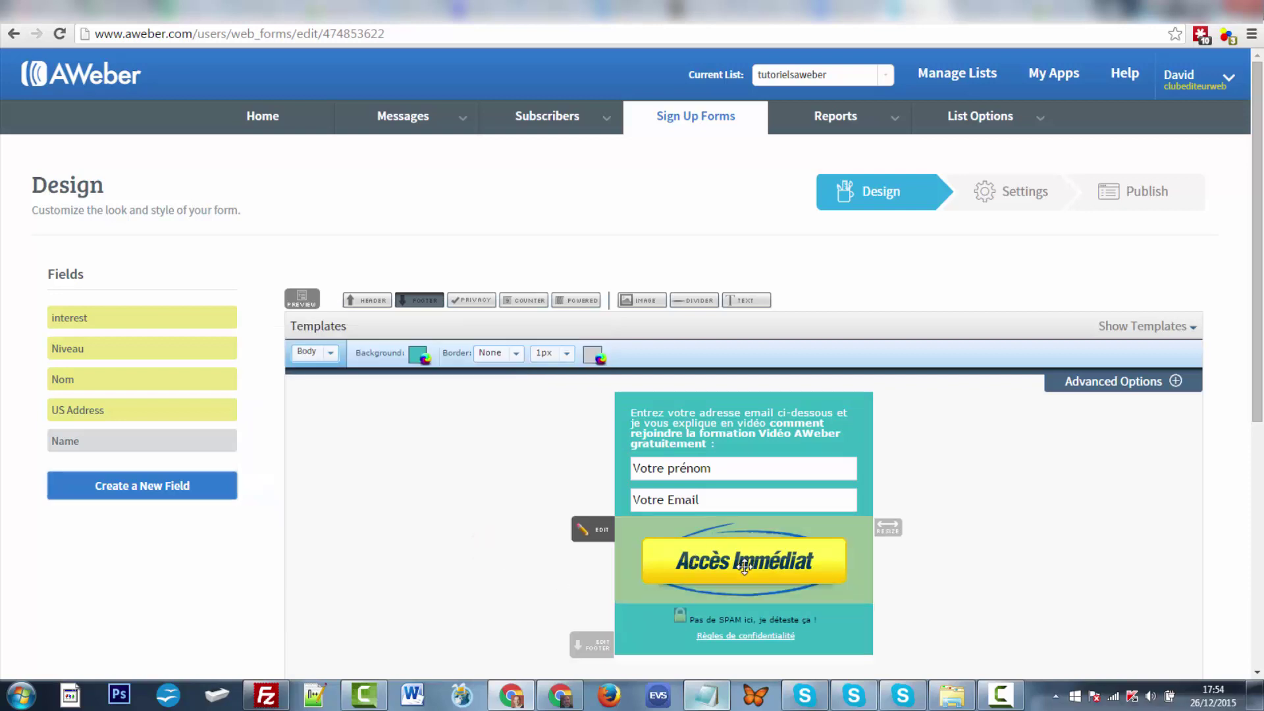
click(595, 532)
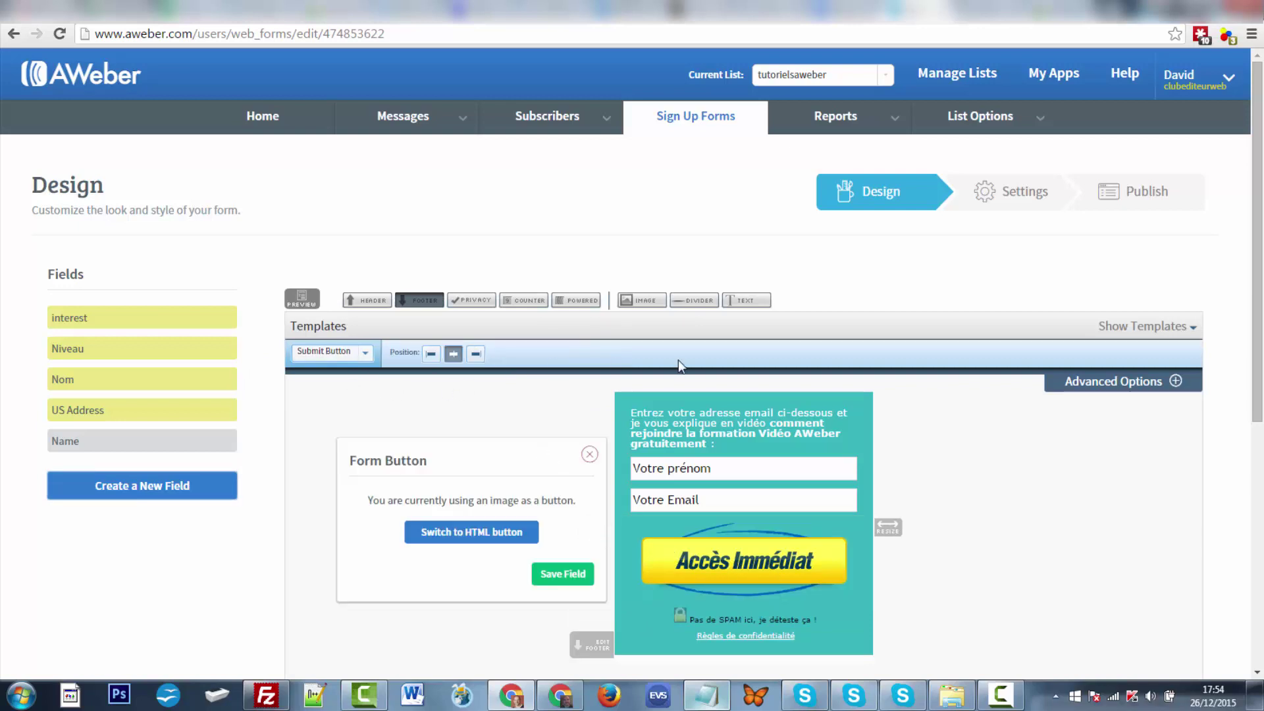
click(1103, 385)
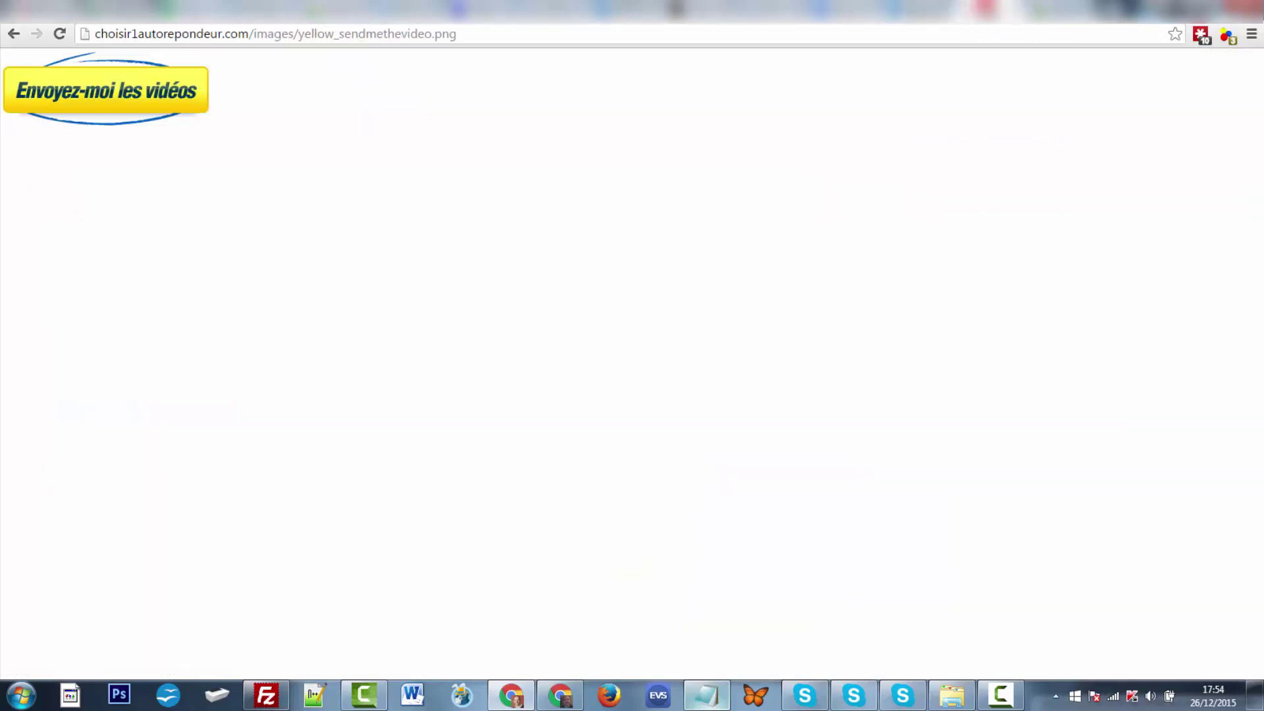
click(985, 9)
click(471, 33)
key(ctrl+c)
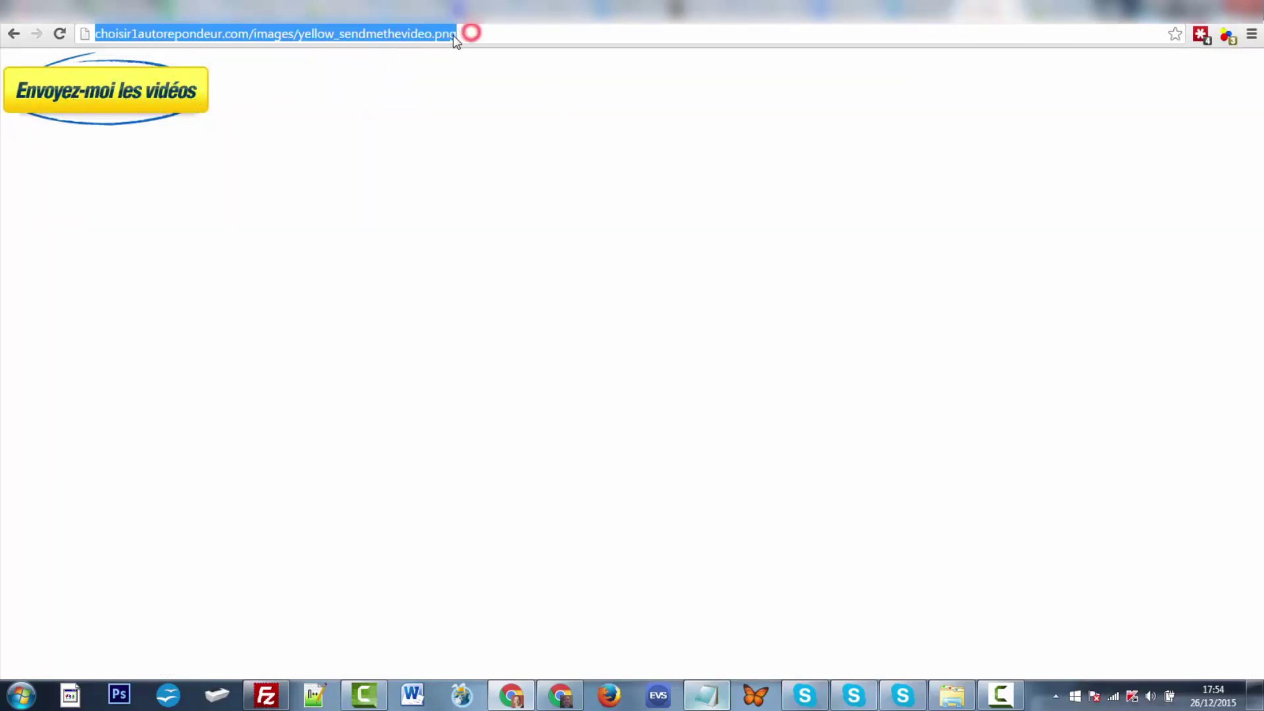
right_click(443, 33)
click(468, 90)
click(912, 6)
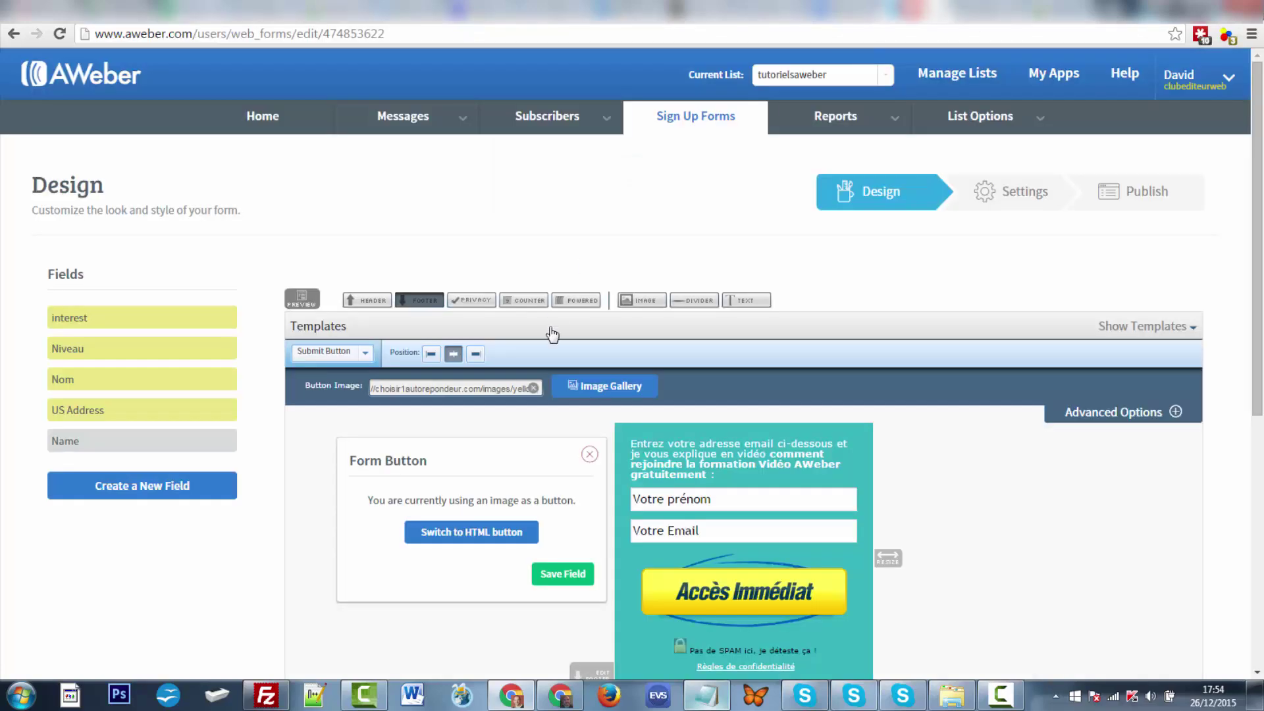
triple_click(480, 390)
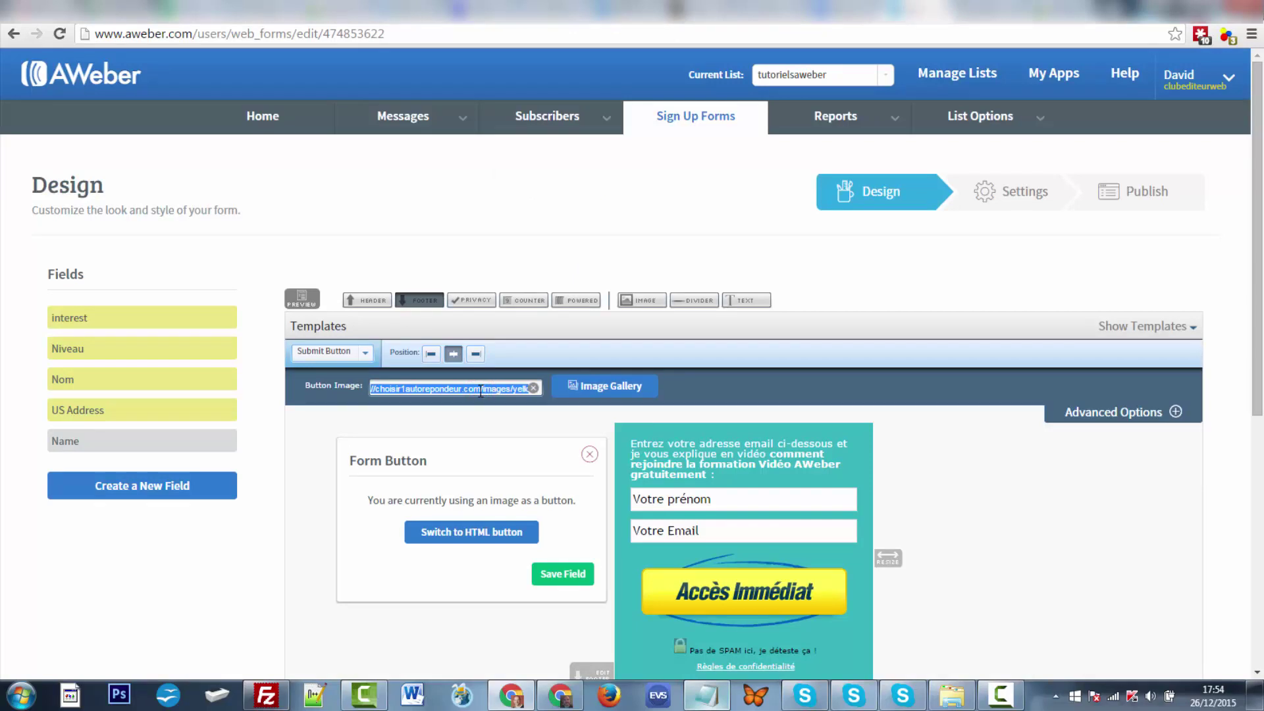
key(ctrl+v)
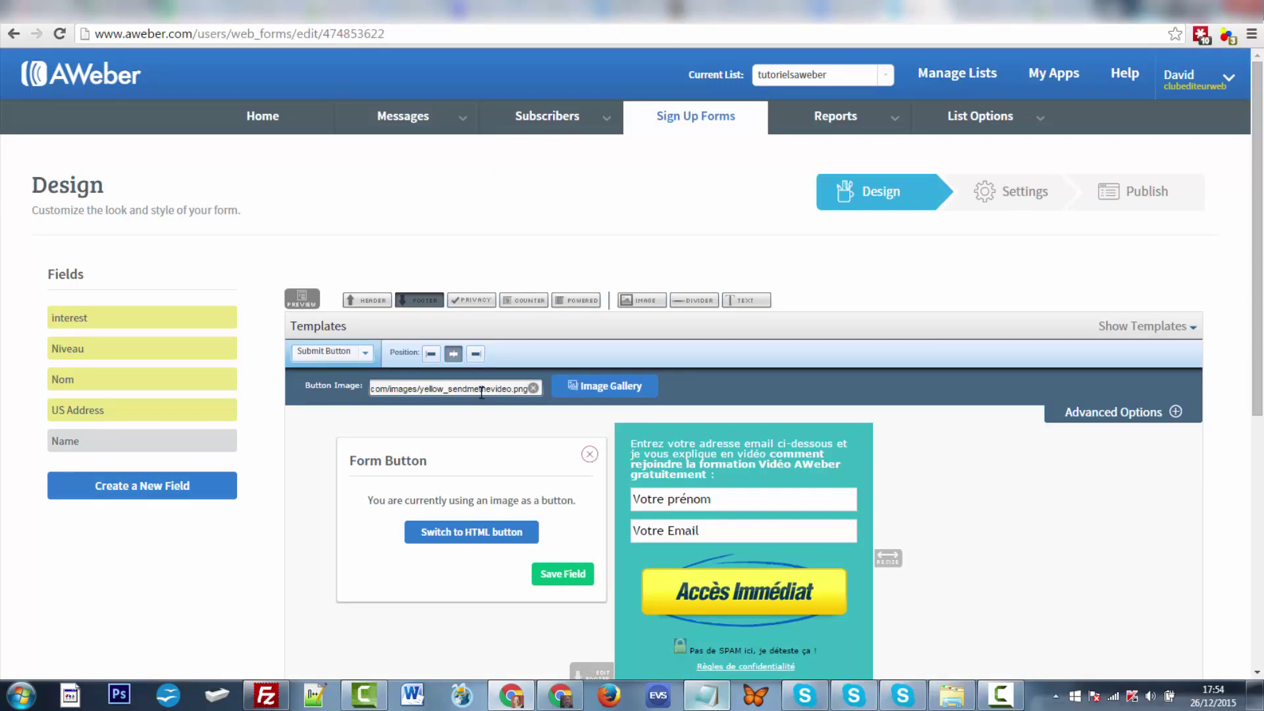
click(572, 579)
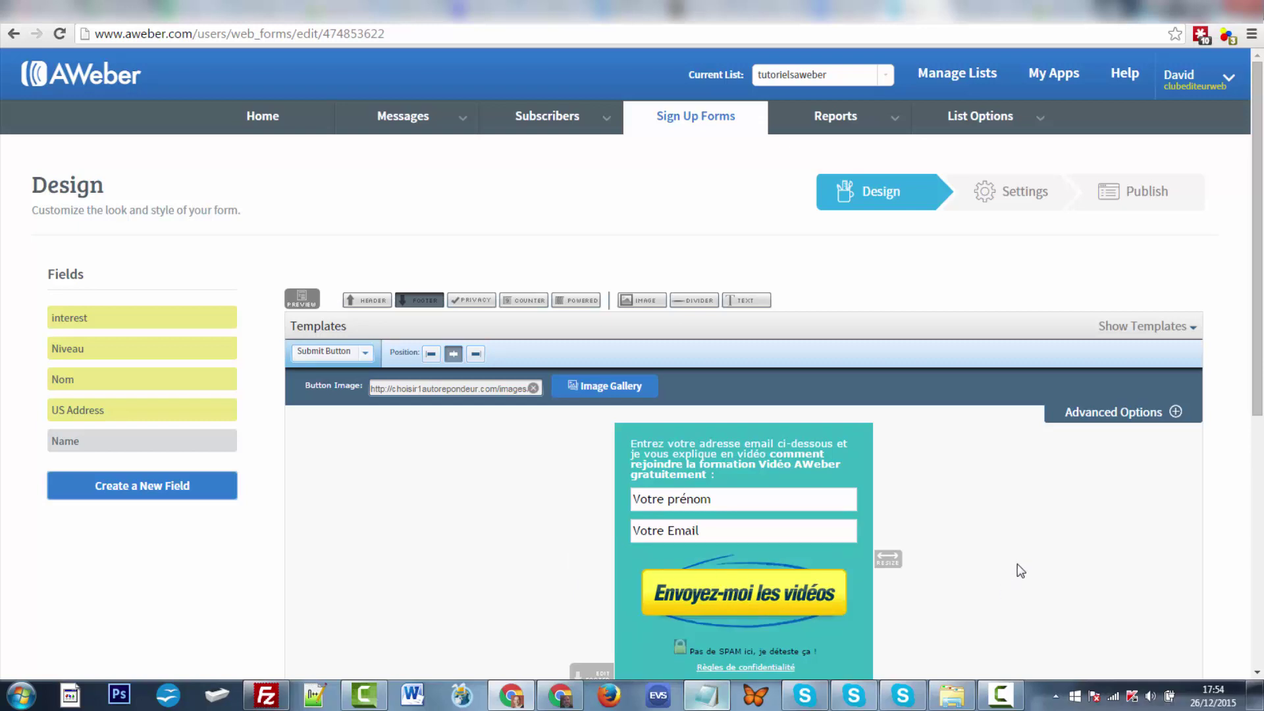
Save the copied form with its new intro text and button design
scroll(1018, 570, down, 2)
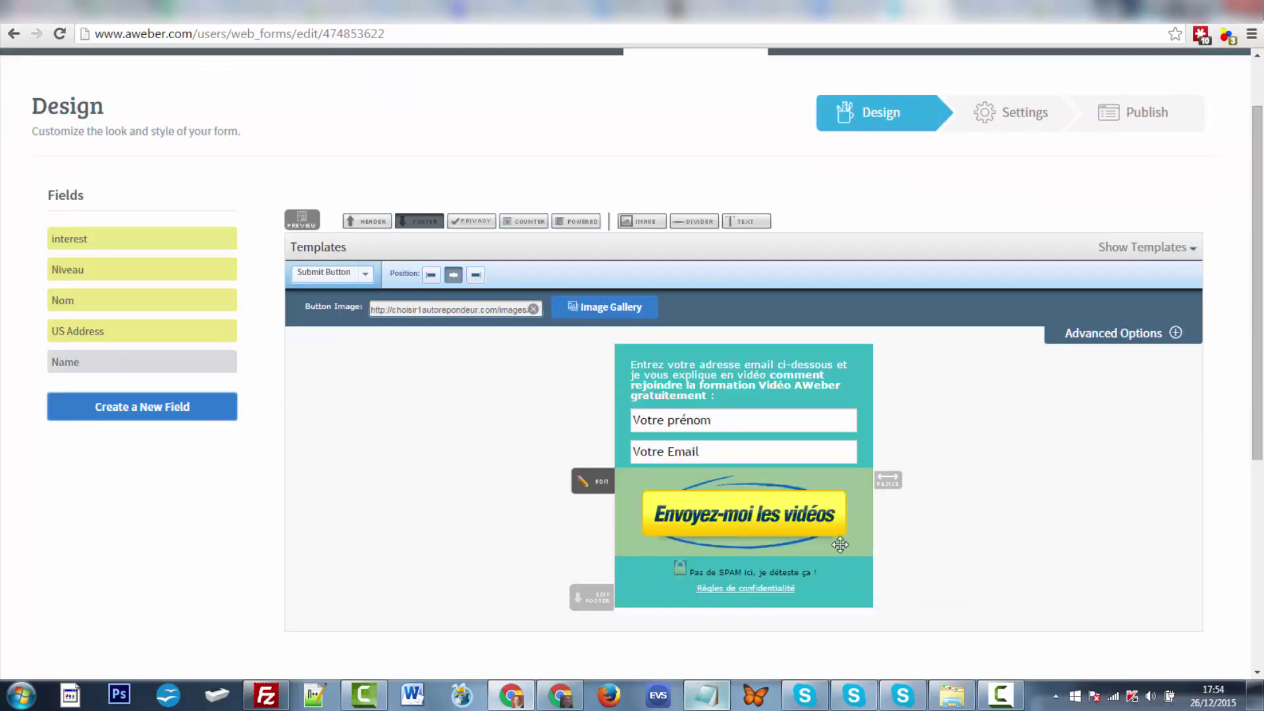
scroll(939, 510, down, 3)
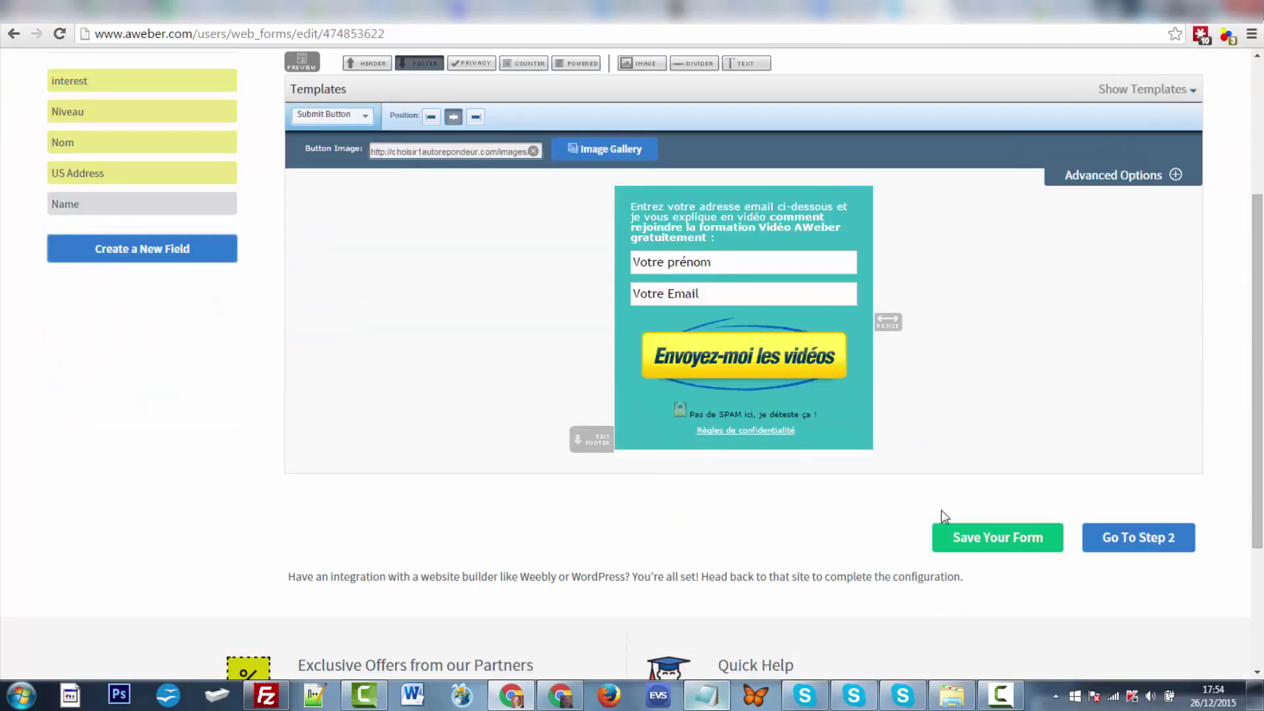
click(1007, 537)
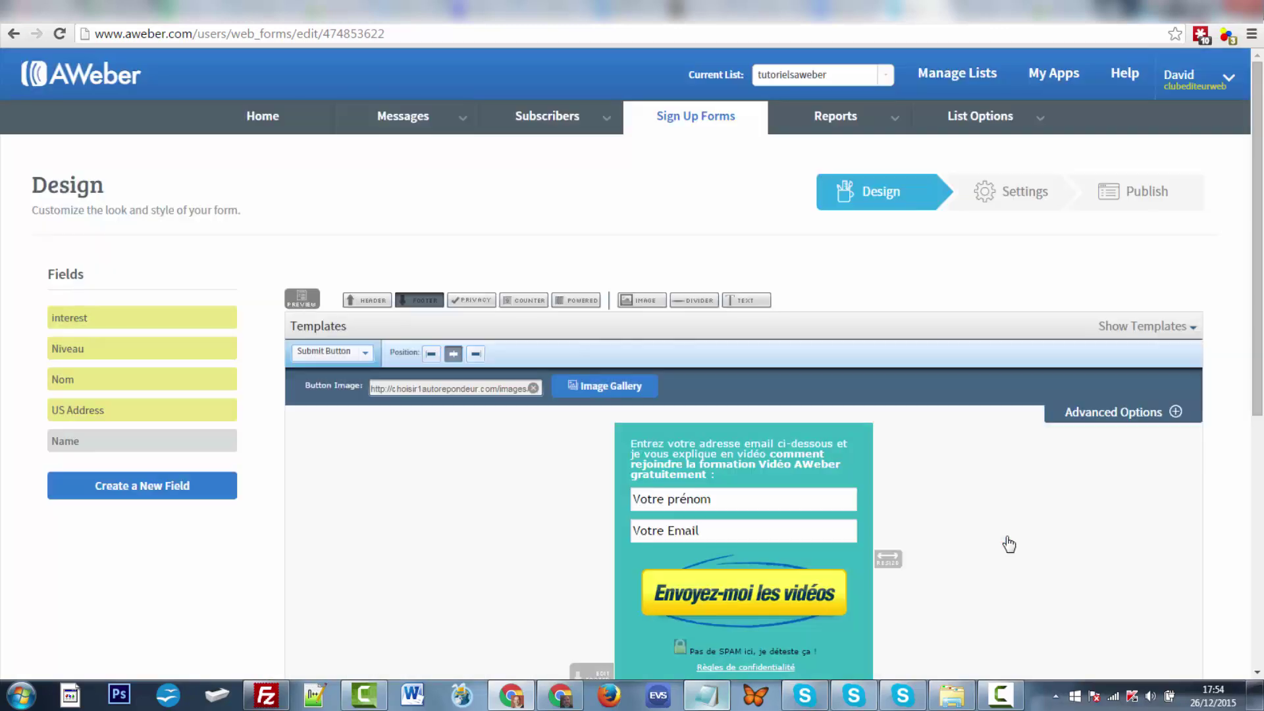
Rename the copied form as "Page accueil V2 - 2" in its basic settings and save the form
click(1008, 189)
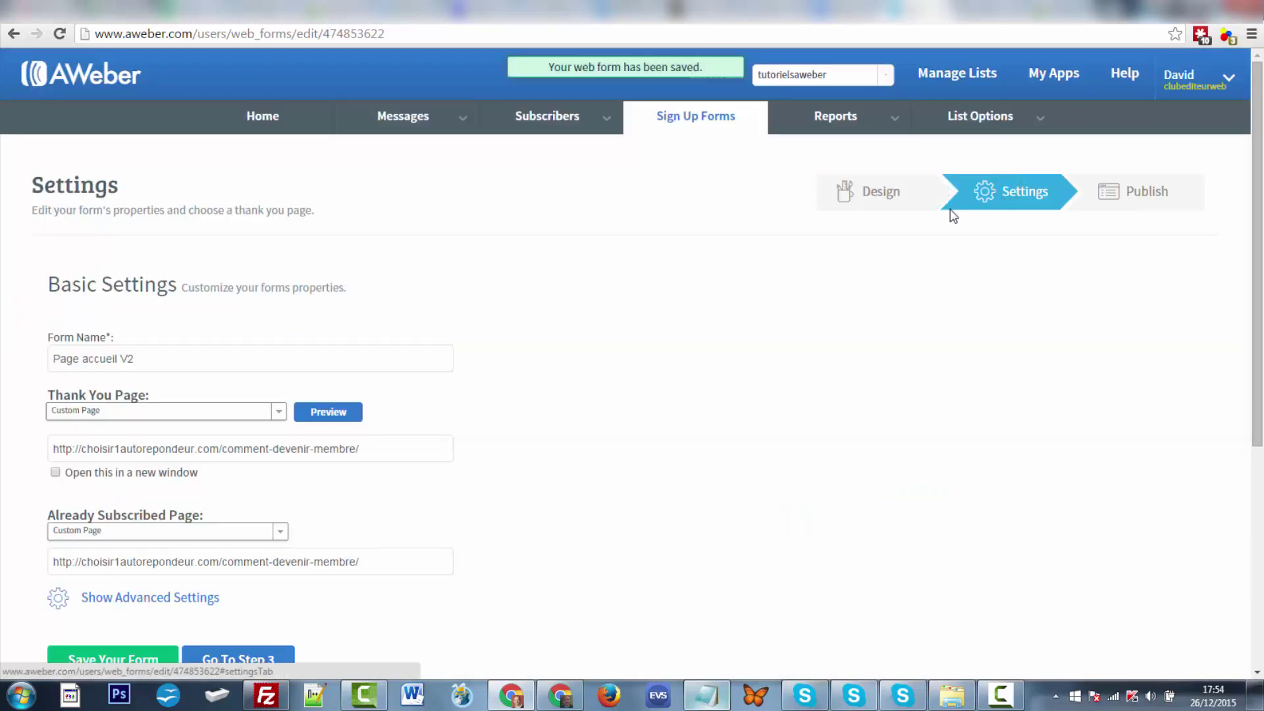
click(161, 360)
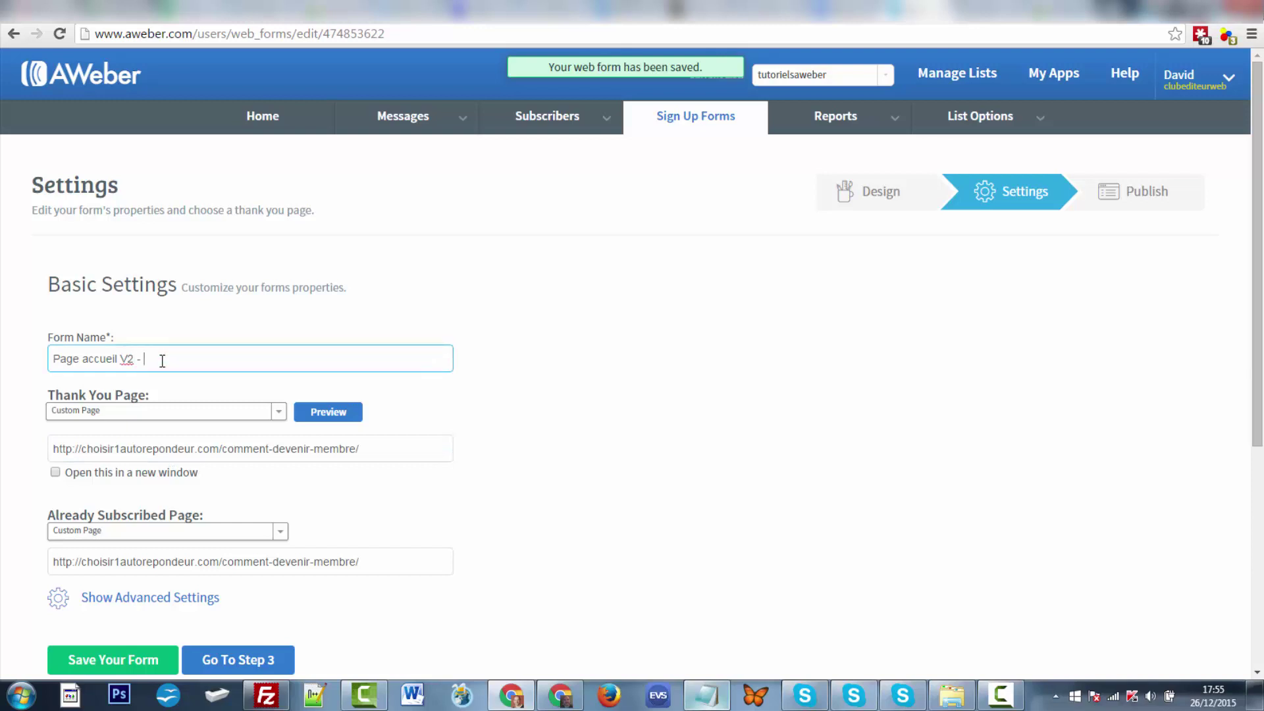
text(2)
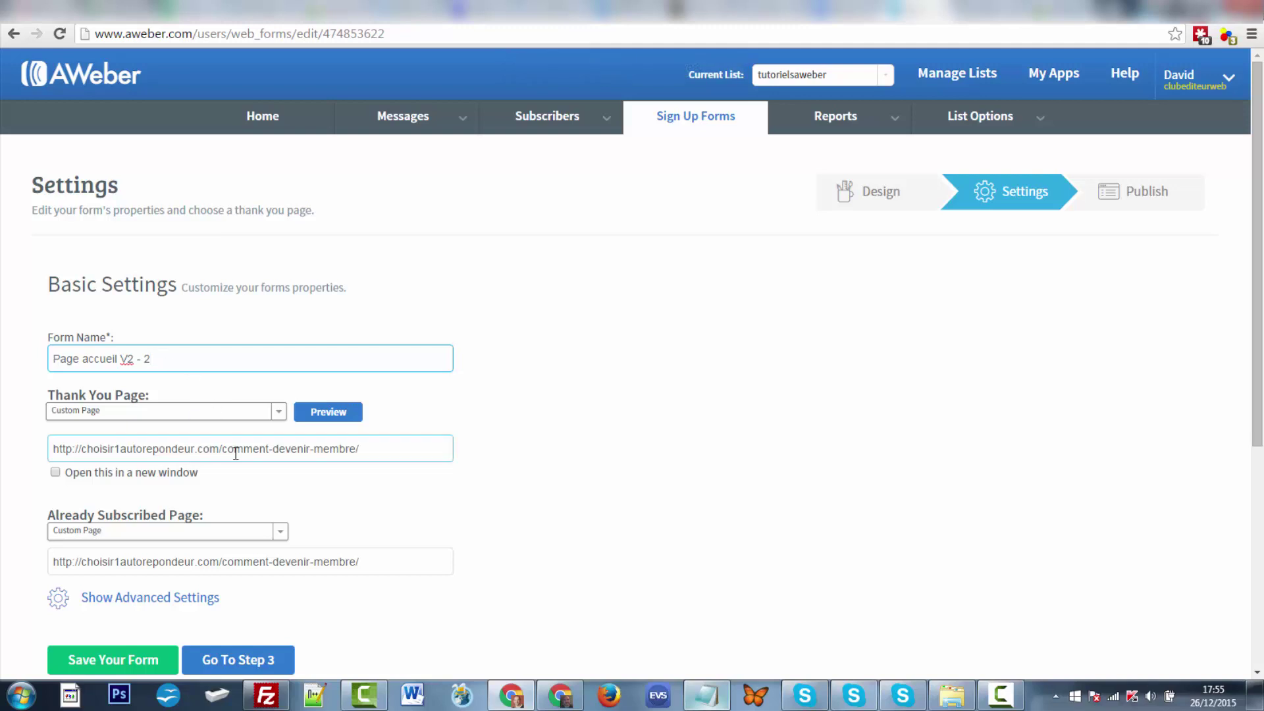
scroll(322, 549, down, 1)
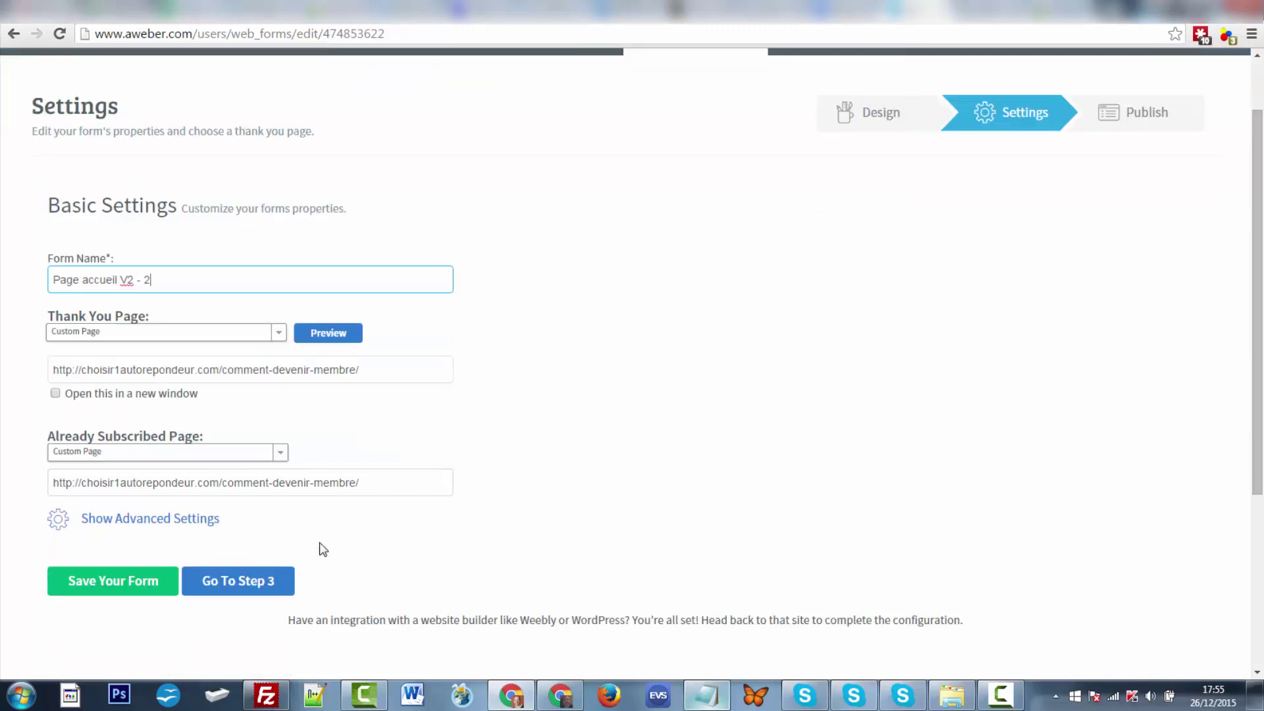
click(146, 581)
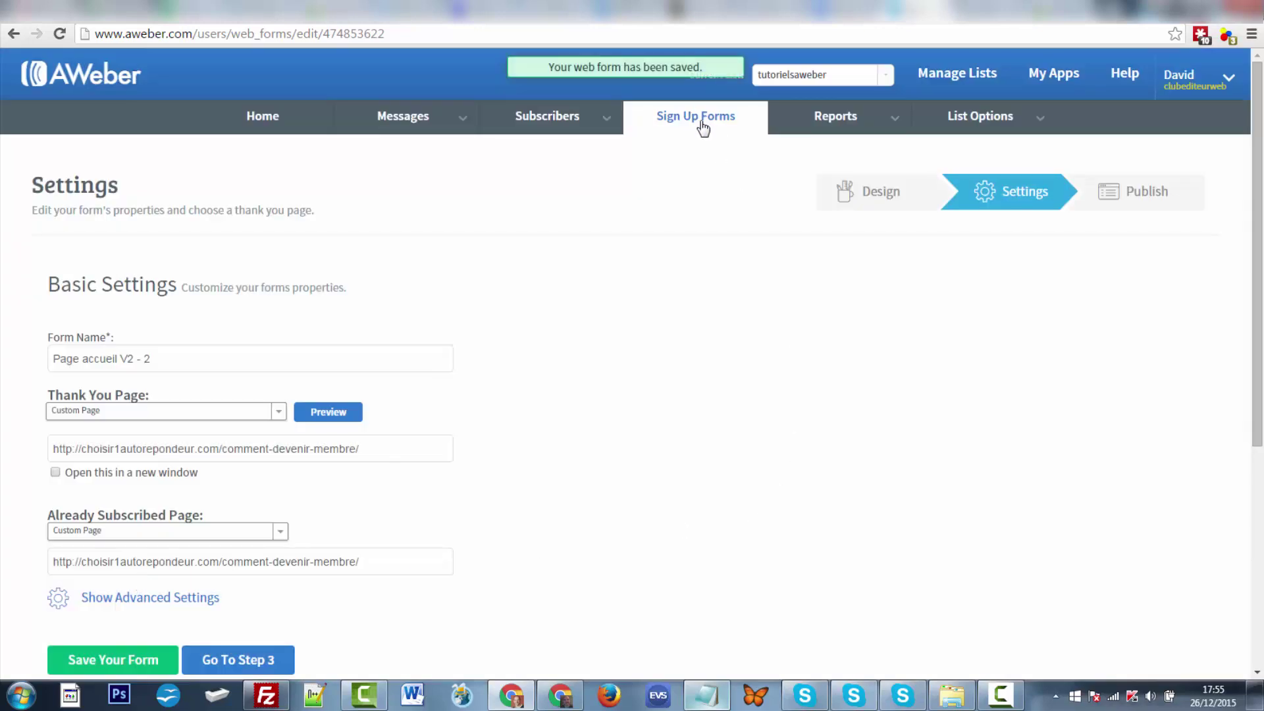
Return to the sign-up forms list, look over the forms and start creating a split test of the sign-up forms
click(694, 120)
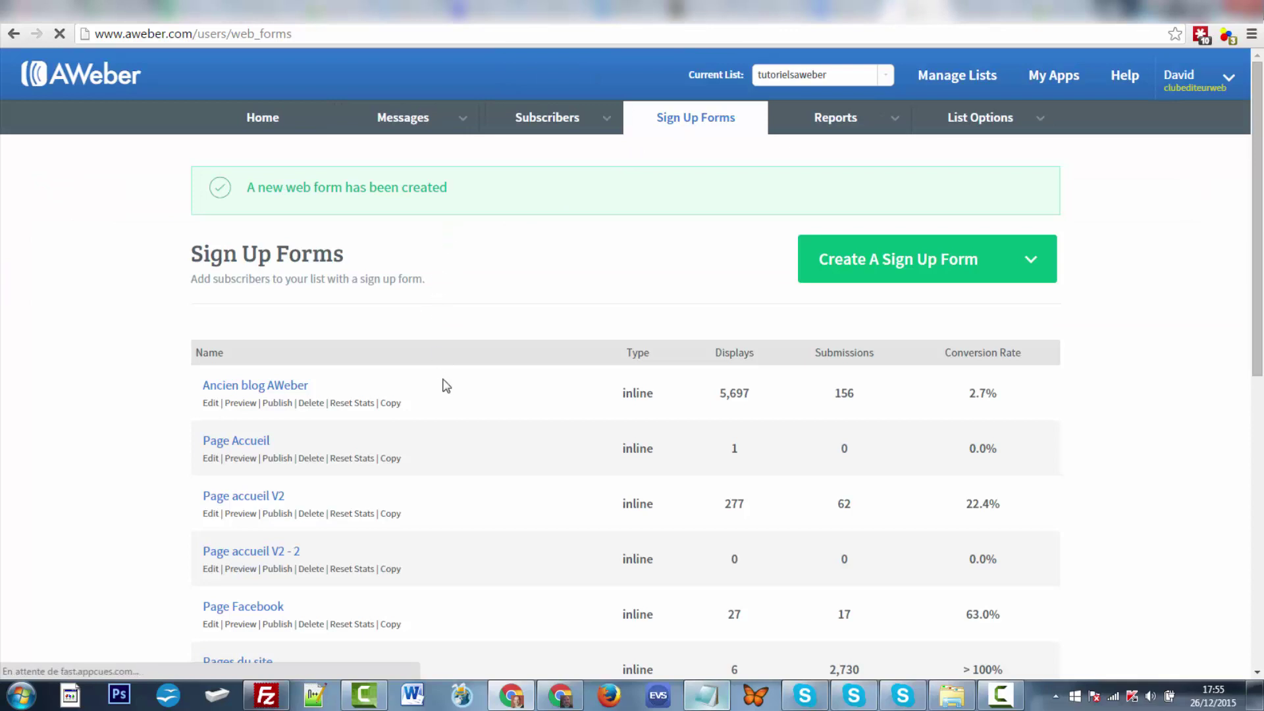
scroll(445, 386, down, 2)
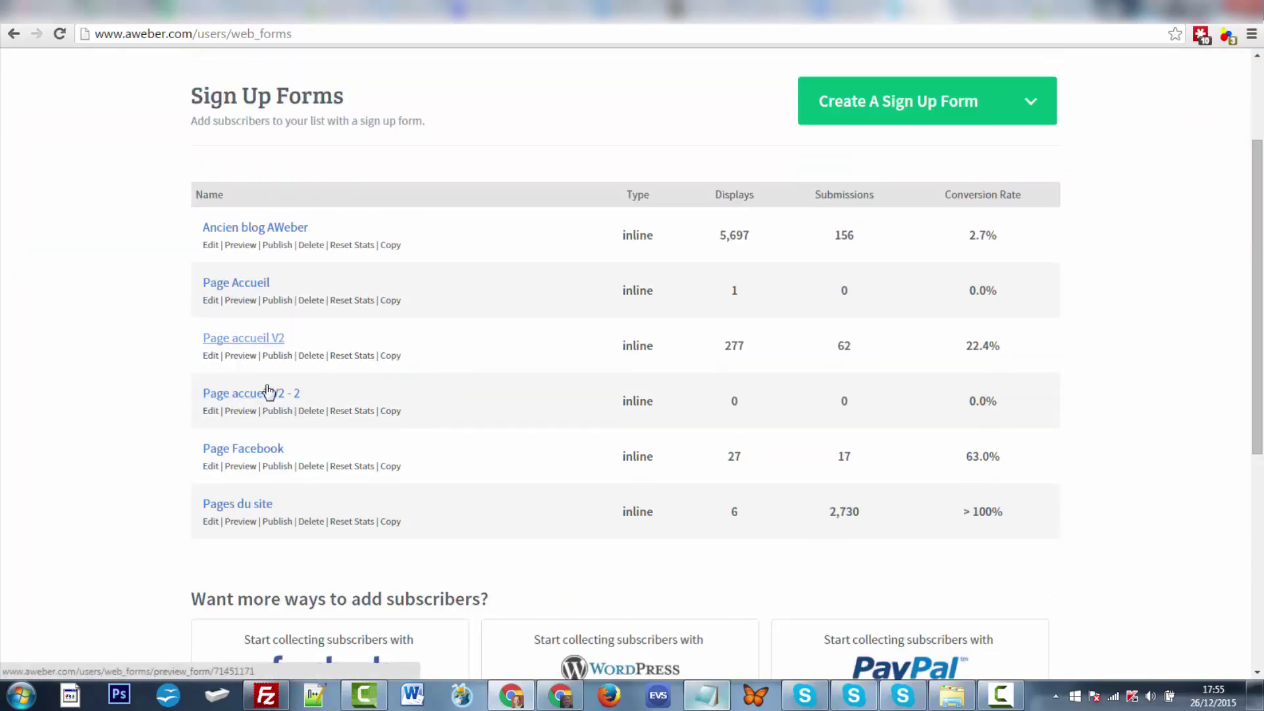
scroll(268, 392, down, 1)
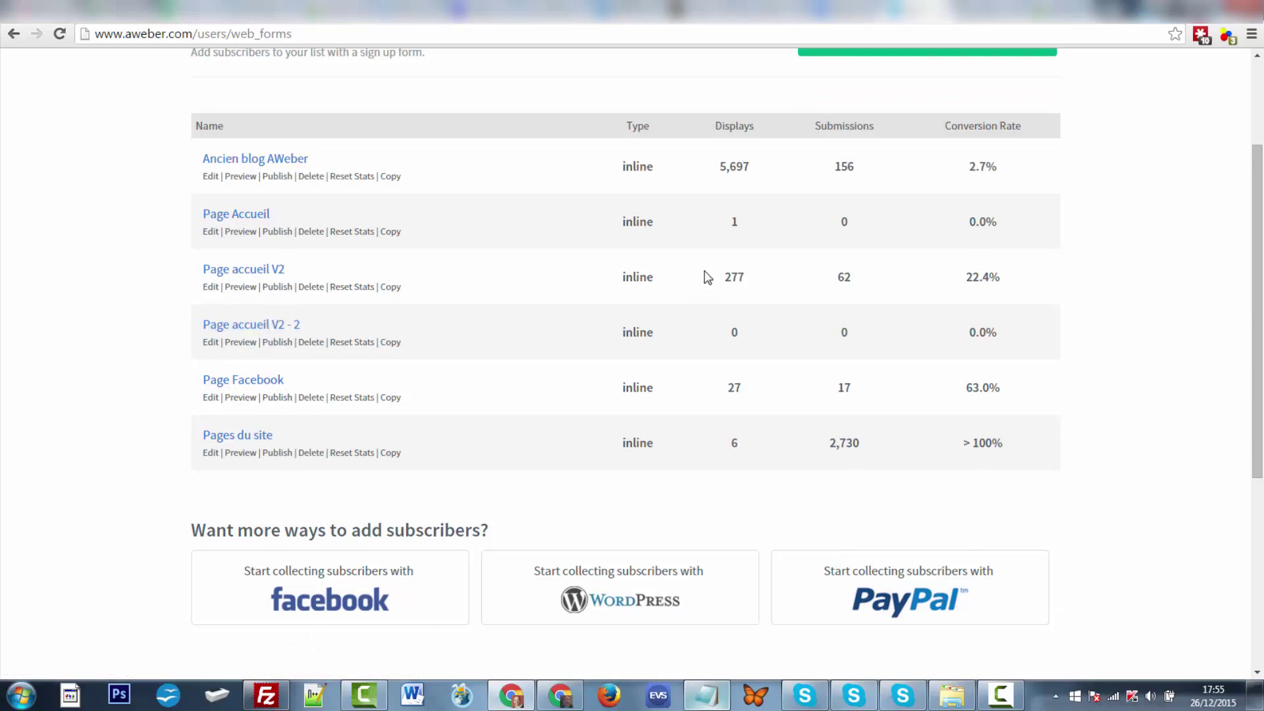
scroll(705, 277, up, 2)
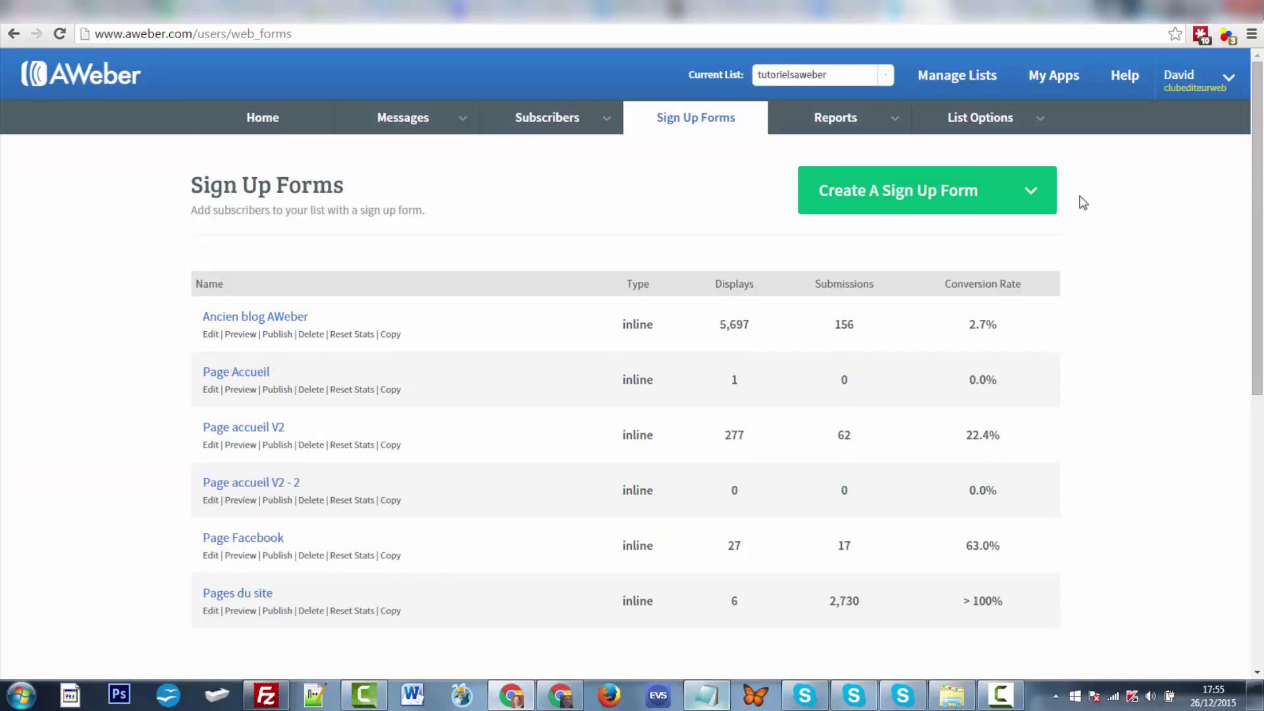
click(1030, 191)
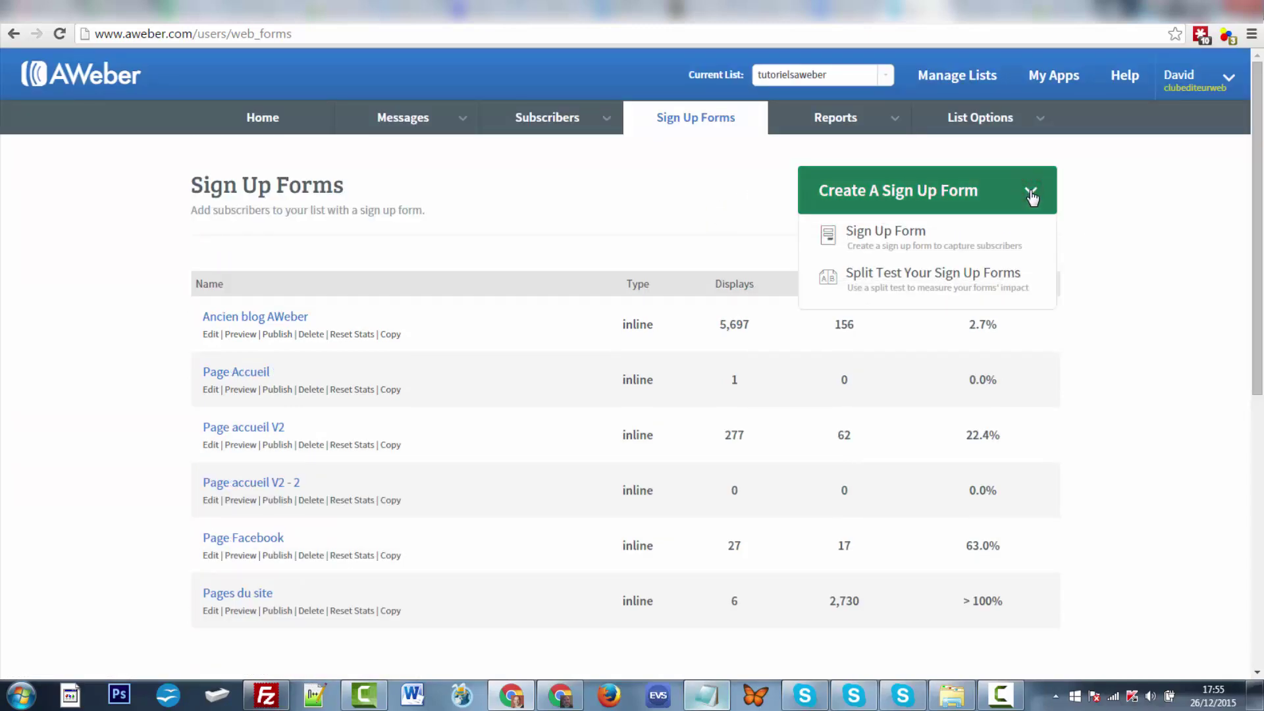
click(861, 277)
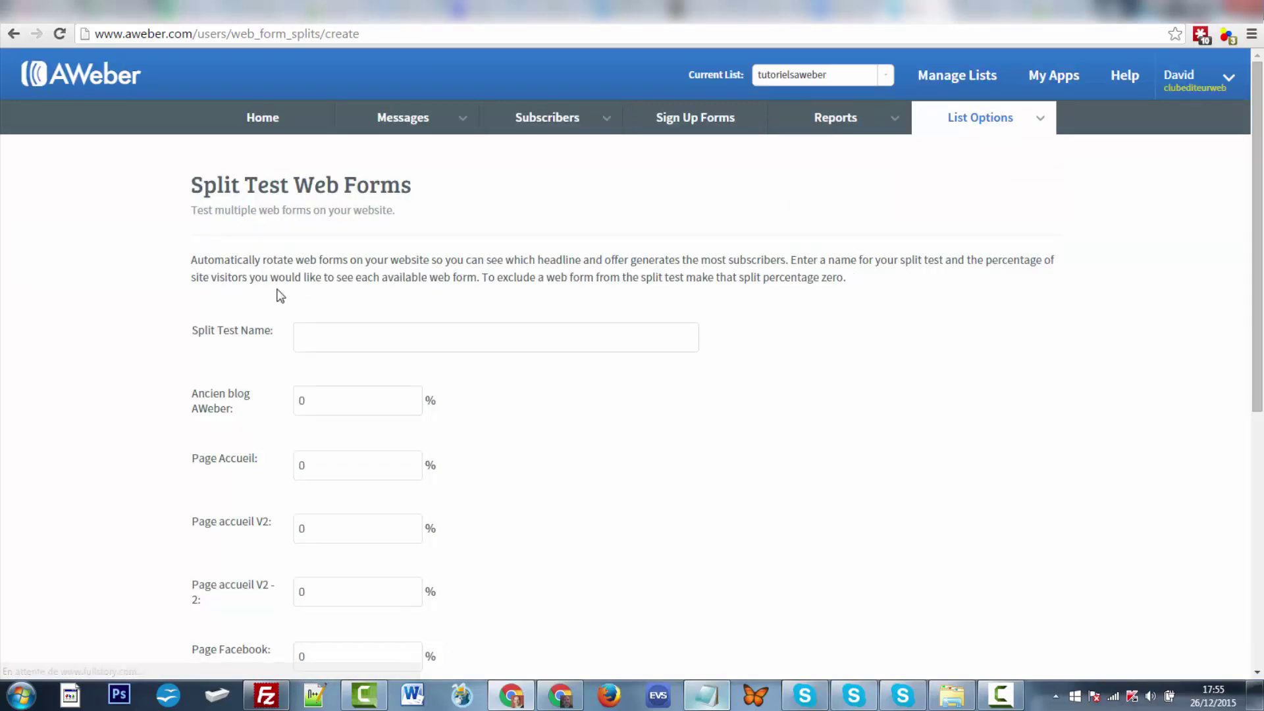
Name the split test "Test formulaire inscription Formation AWeber"
click(336, 340)
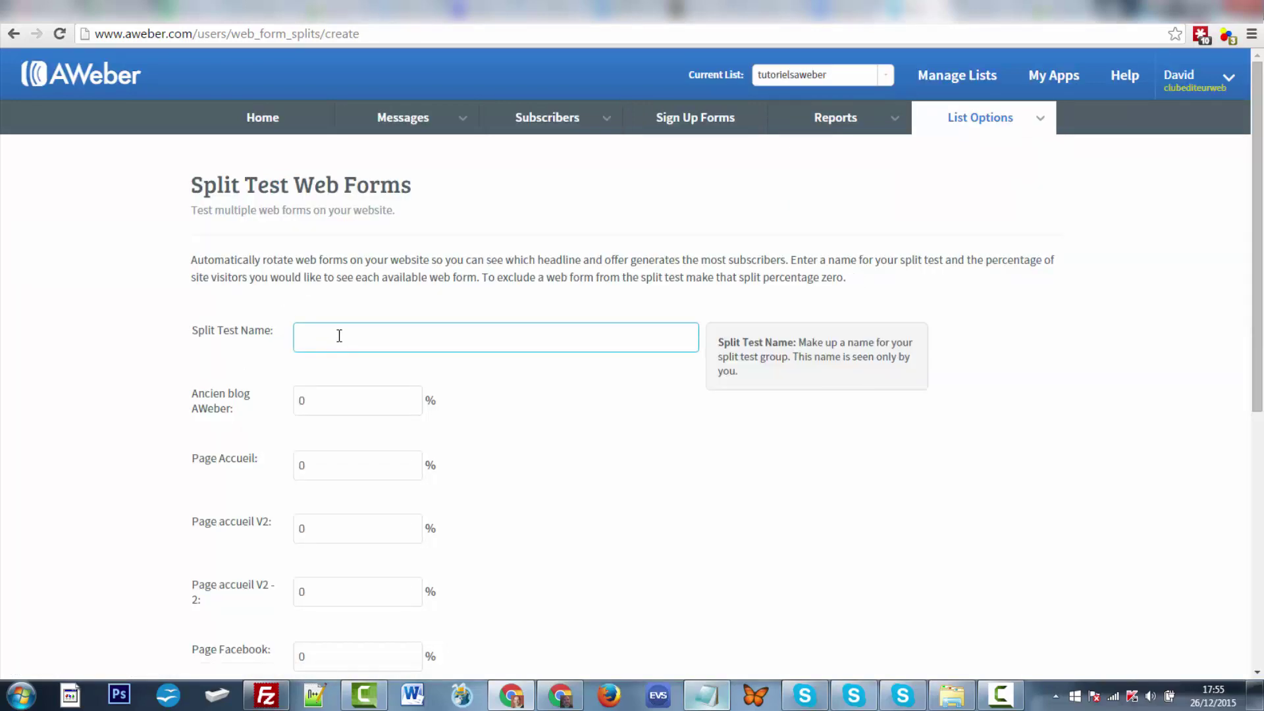
click(338, 335)
text(st formulaire inscription Formation AWeber)
scroll(495, 381, down, 1)
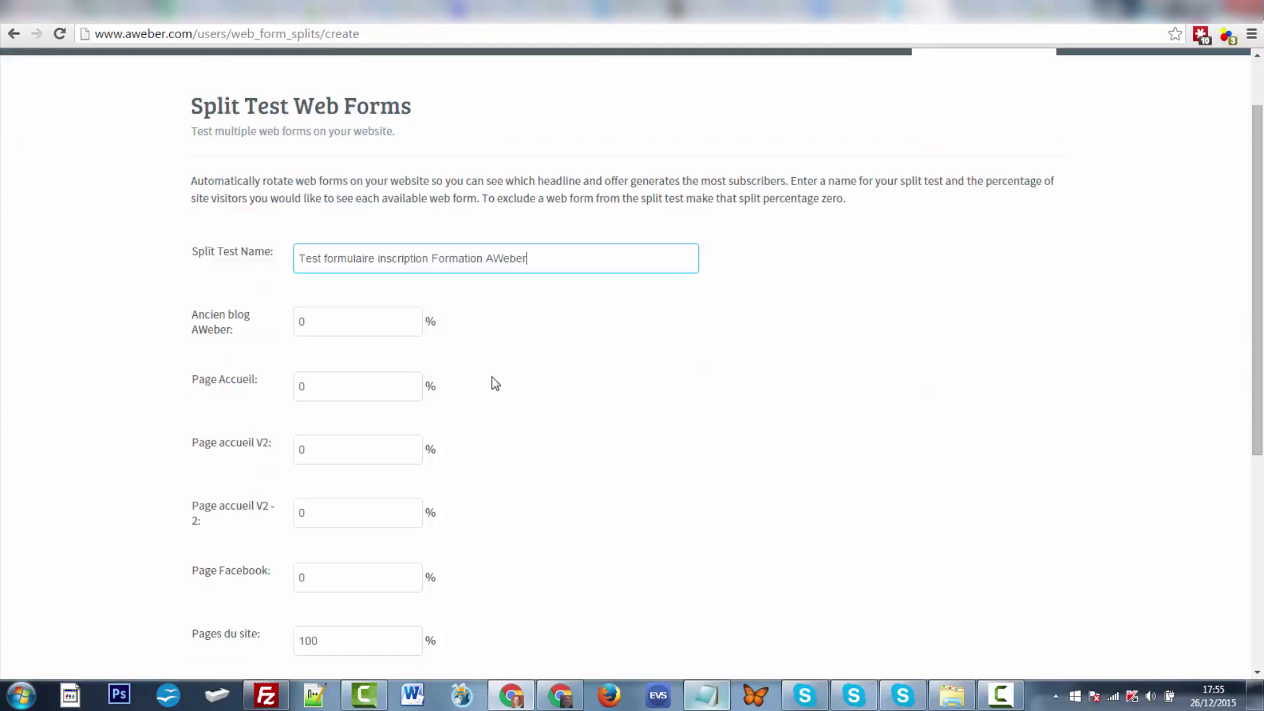
Set the display share of forms "Page accueil V2" and "Page accueil V2 - 2" to 50% each and save the split test
scroll(221, 328, down, 2)
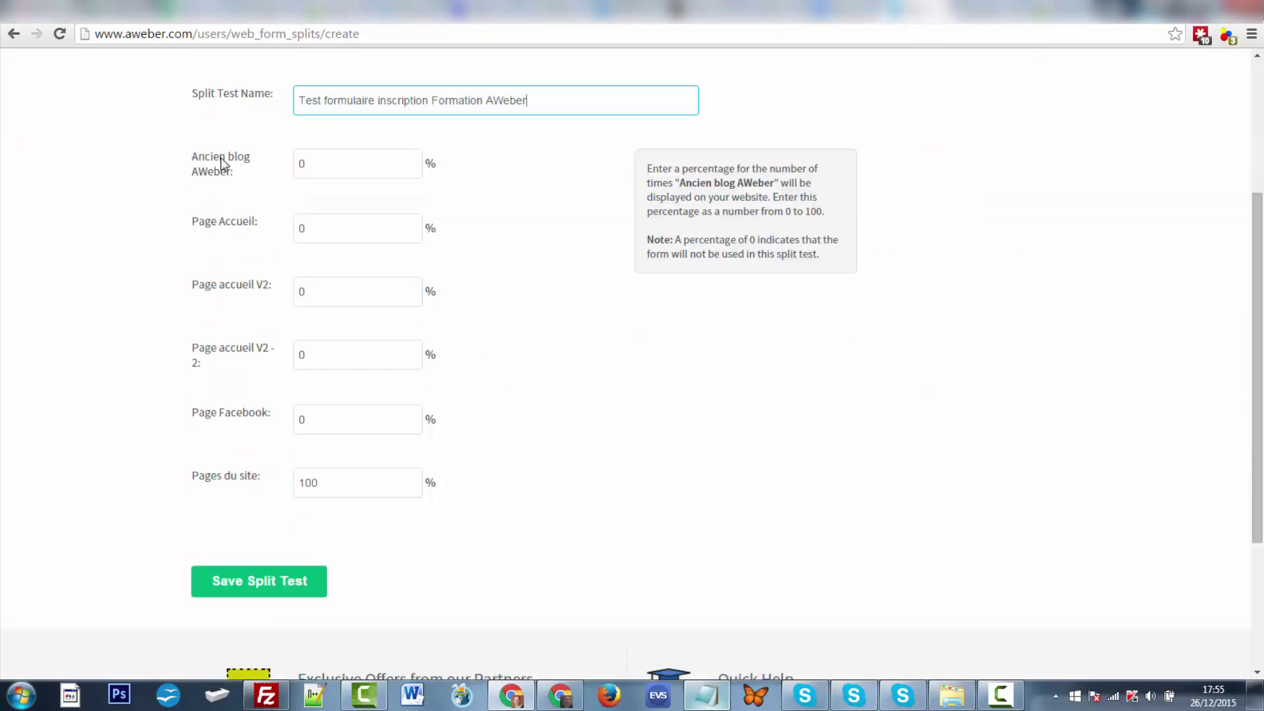
click(354, 292)
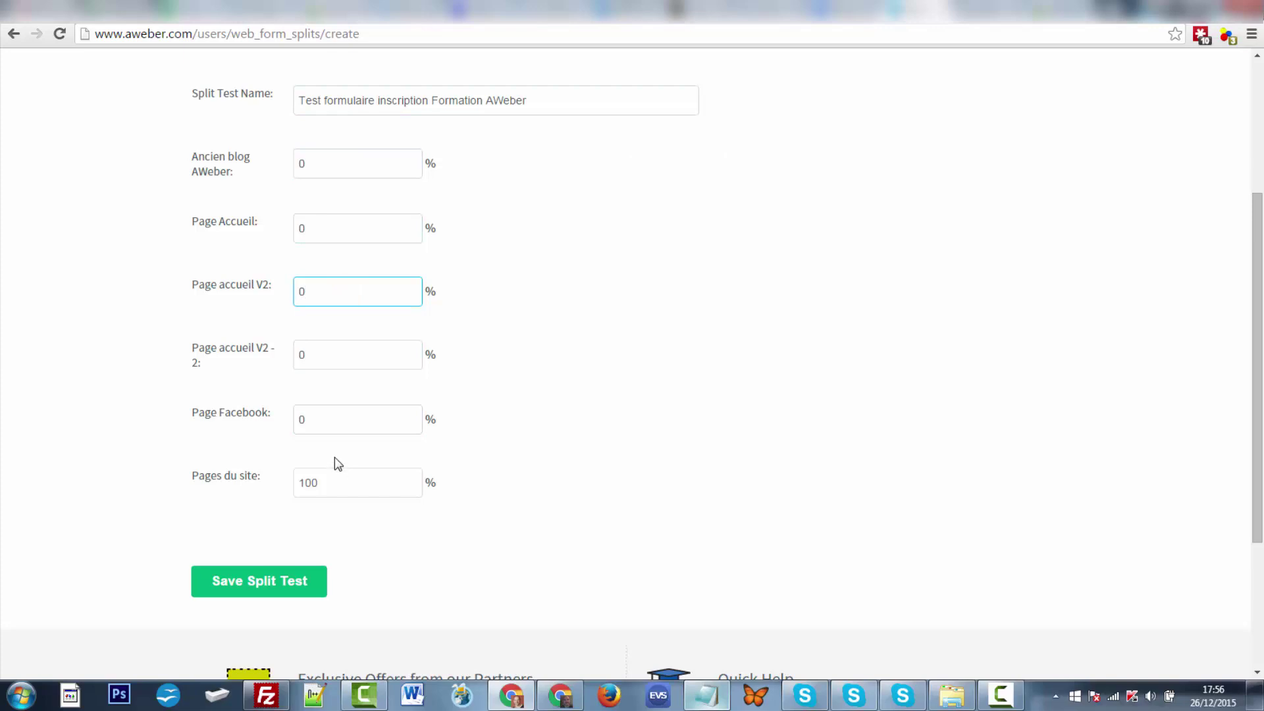
double_click(314, 291)
click(310, 354)
double_click(309, 355)
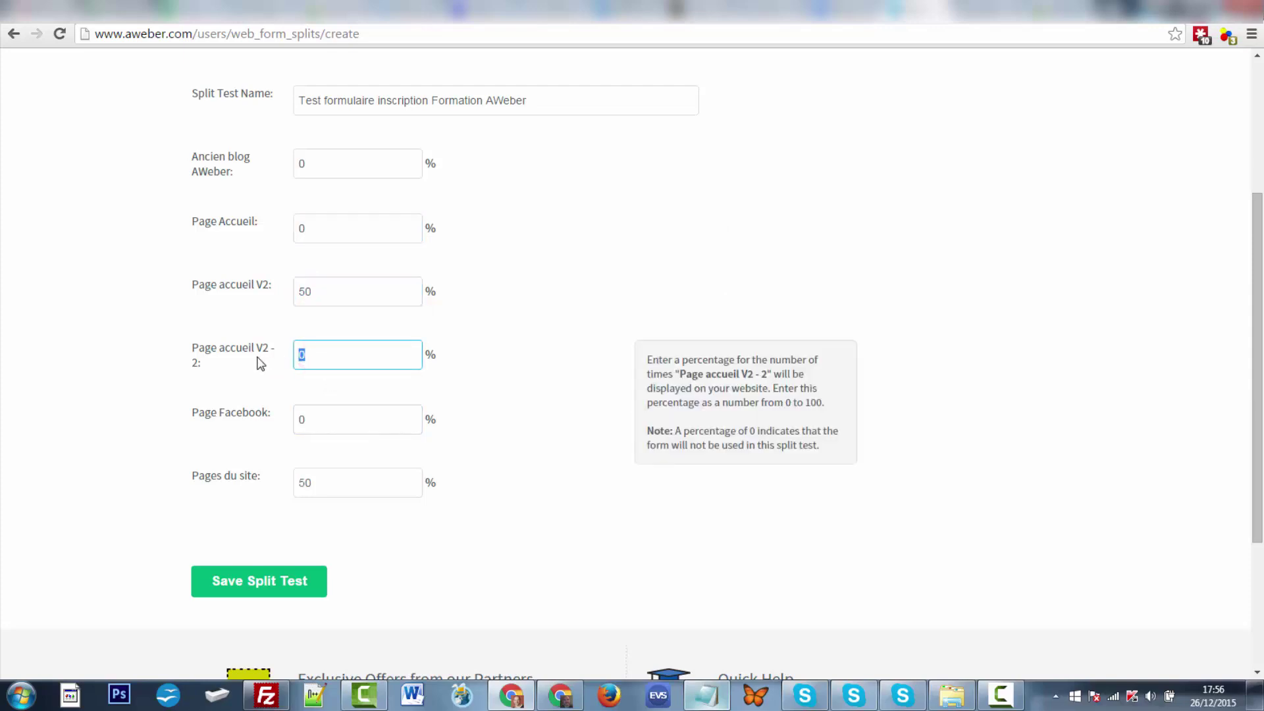
key(Tab)
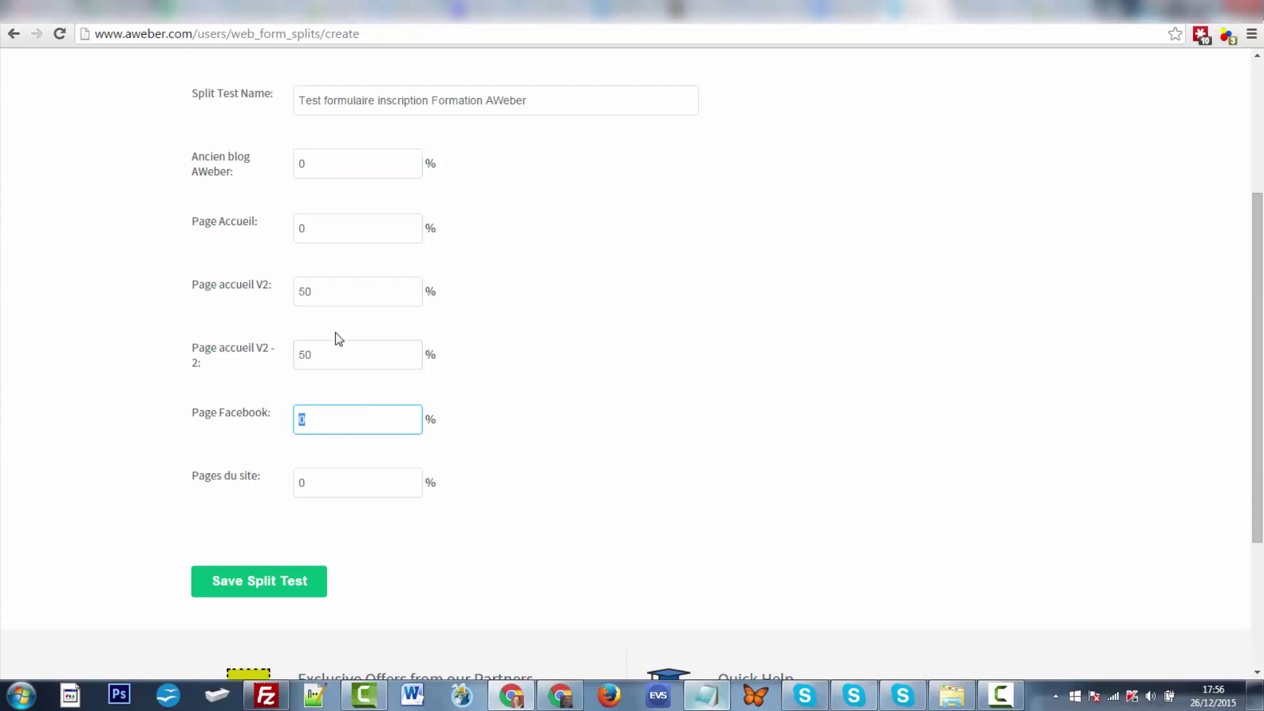
click(374, 540)
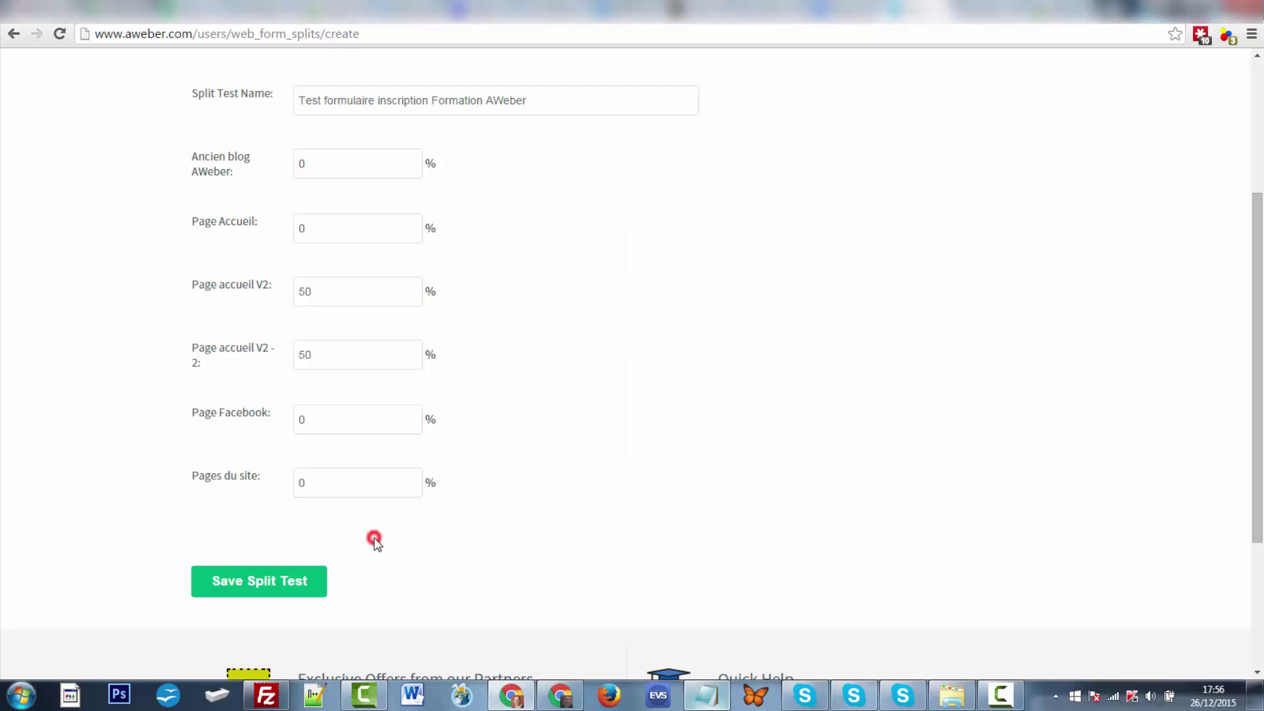
click(285, 582)
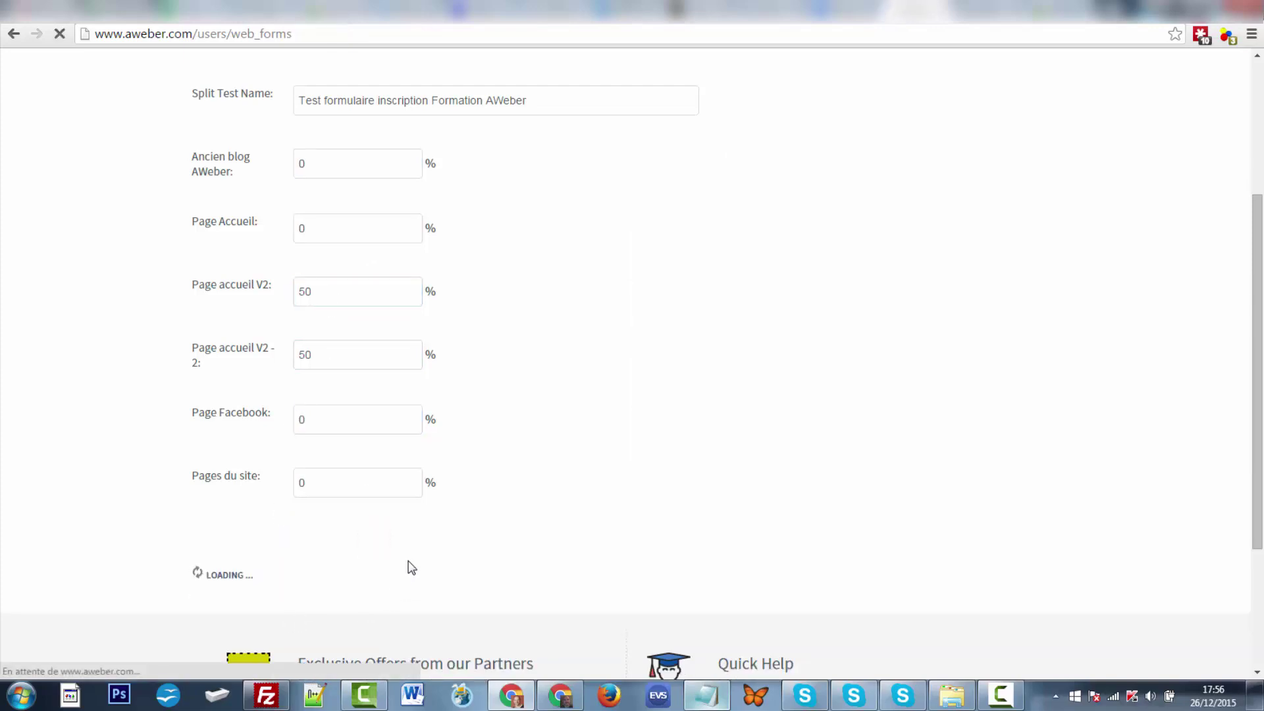
Get the HTML code of the "Test formulaire inscription Formation AWeber" split test and copy the whole script
scroll(468, 304, down, 3)
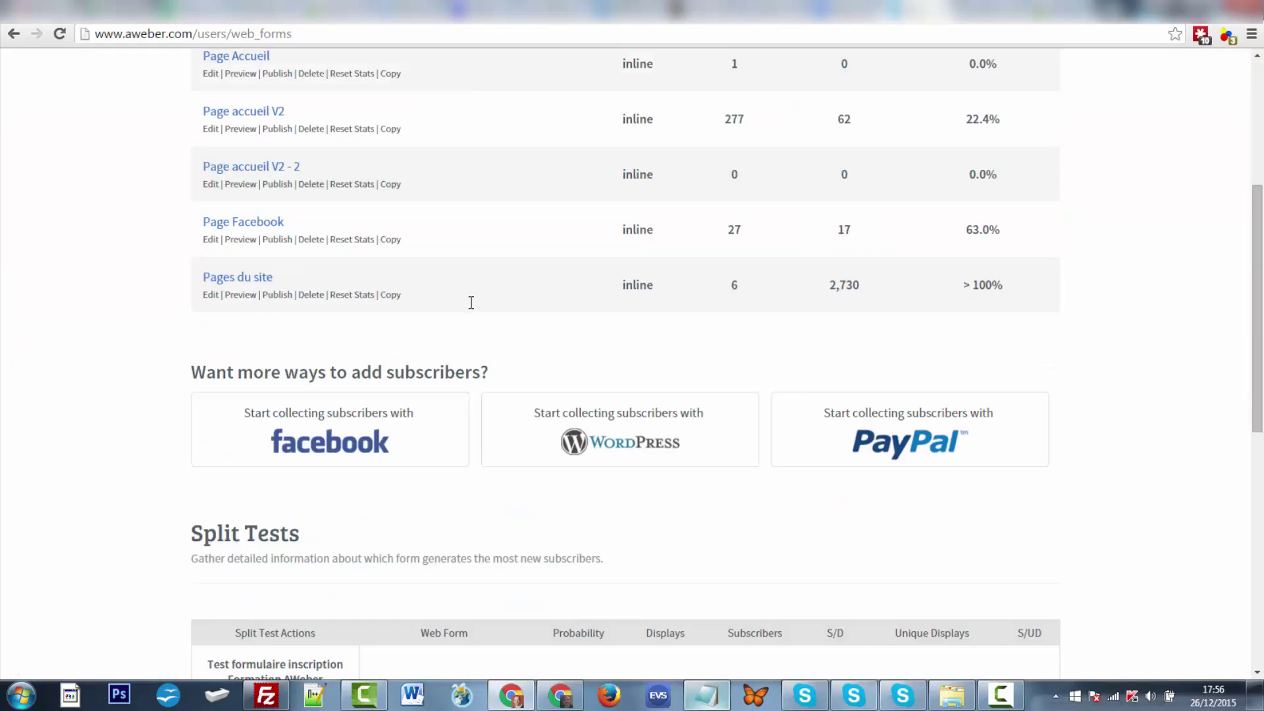
scroll(471, 303, down, 4)
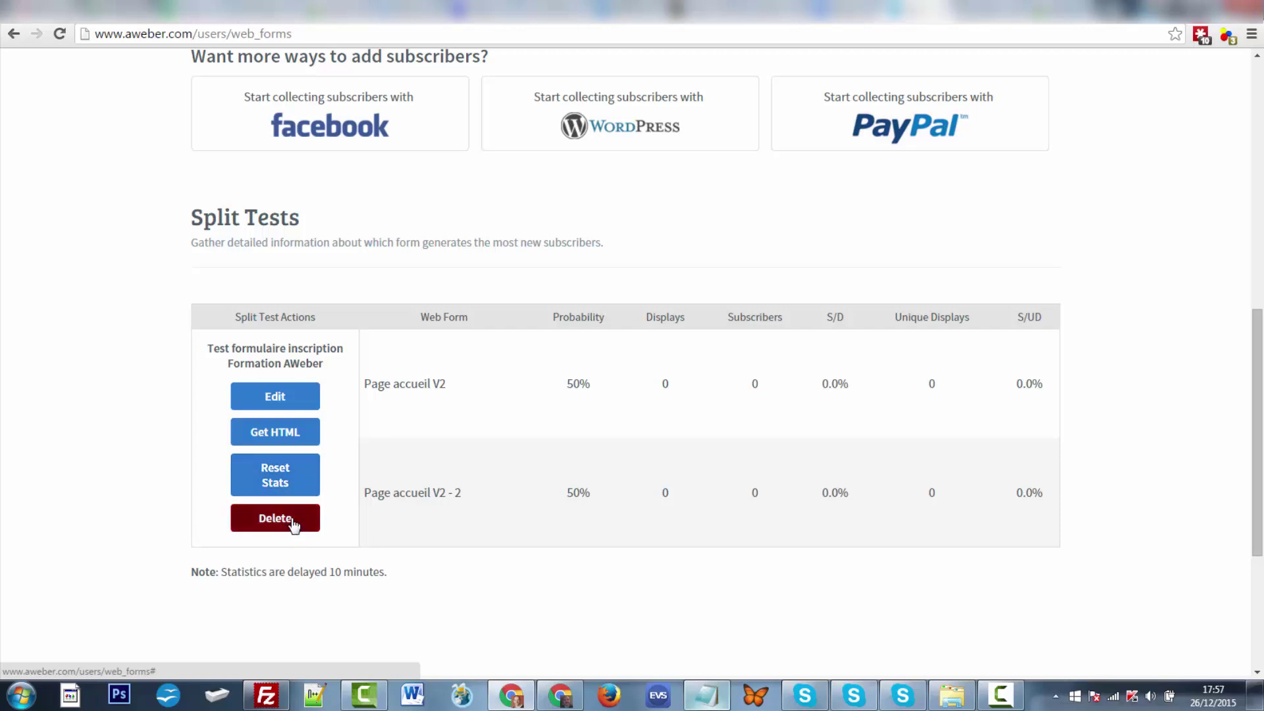
click(287, 438)
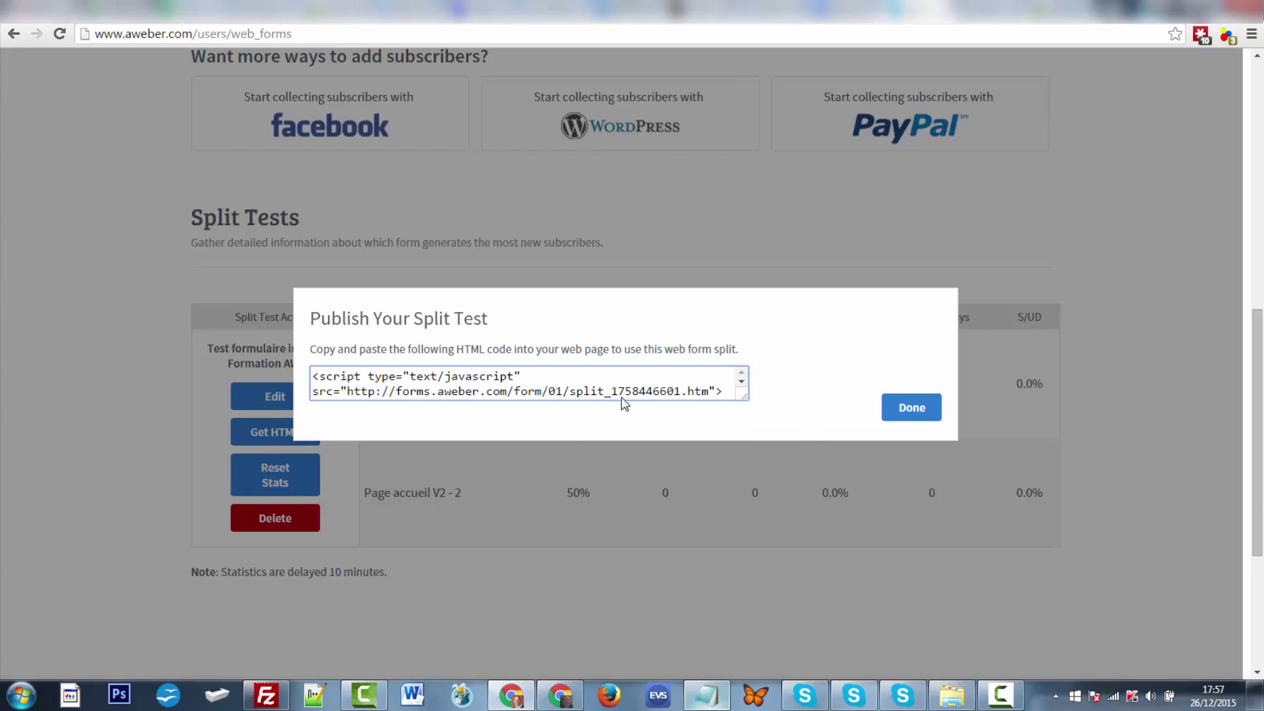
drag(748, 396, 754, 459)
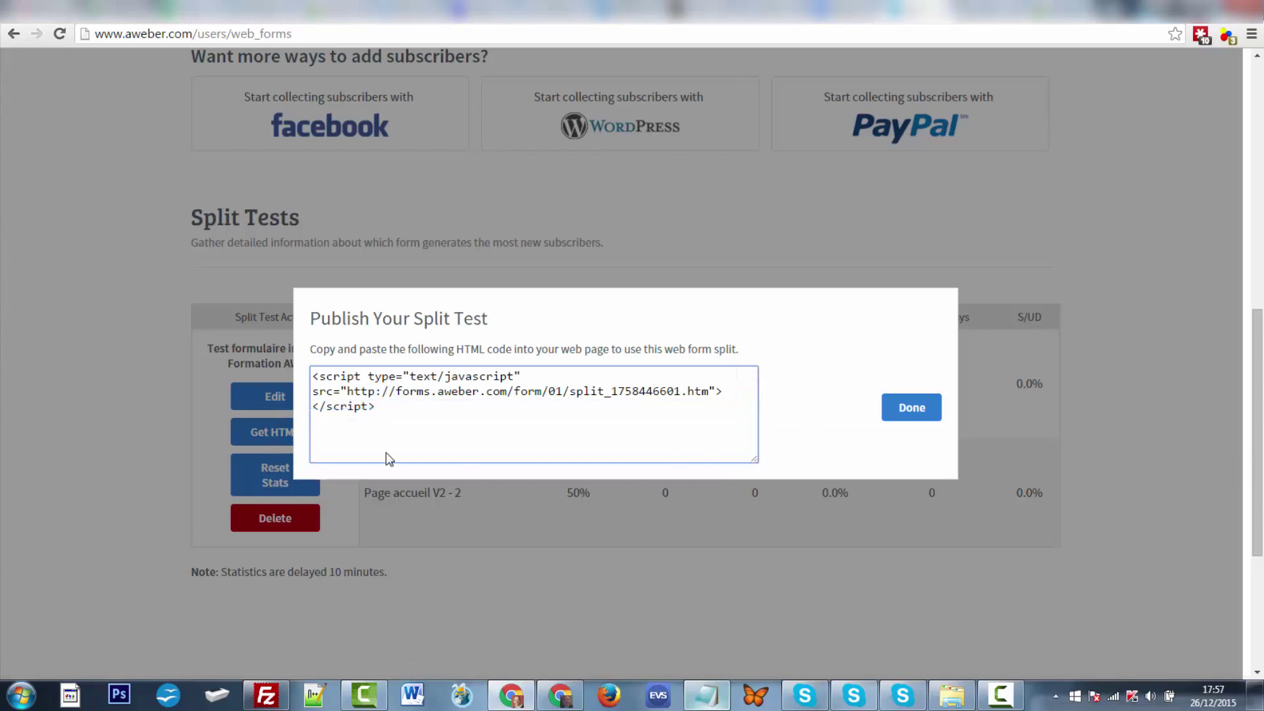
drag(395, 409, 314, 377)
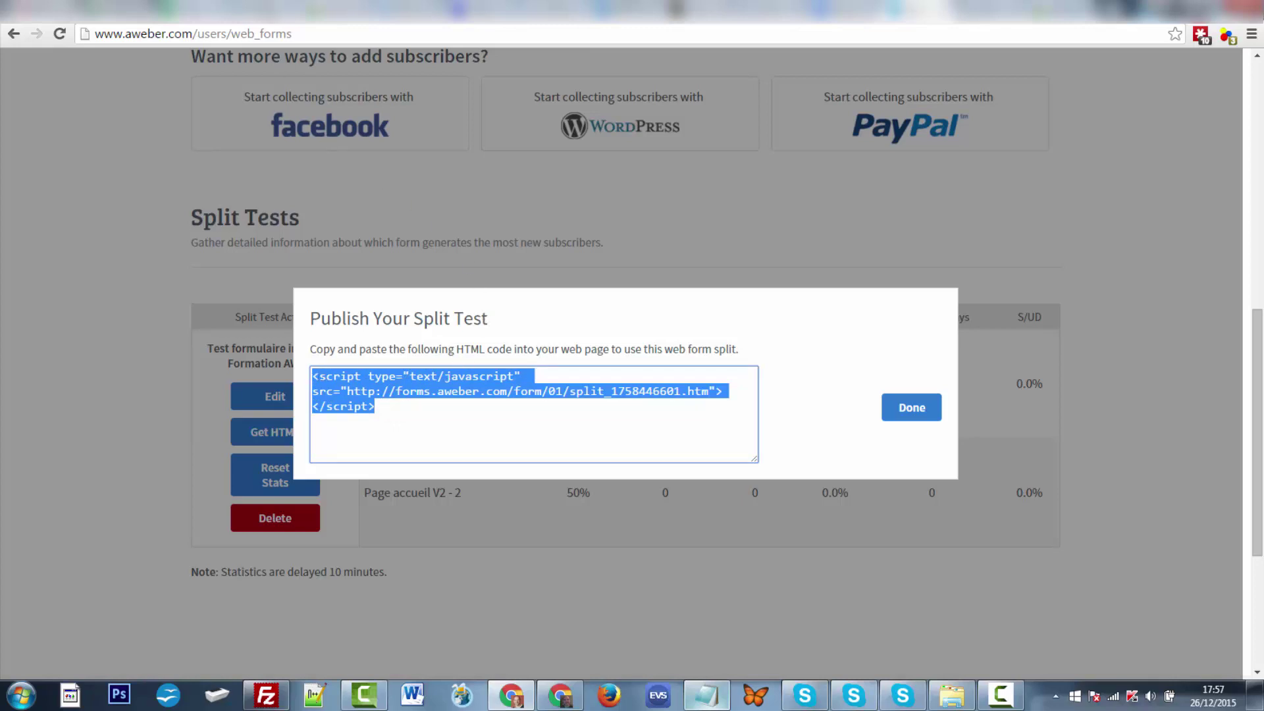
Switch to the site's WordPress widget settings and open the Texte widget in SlidingBar Widget 2
click(270, 10)
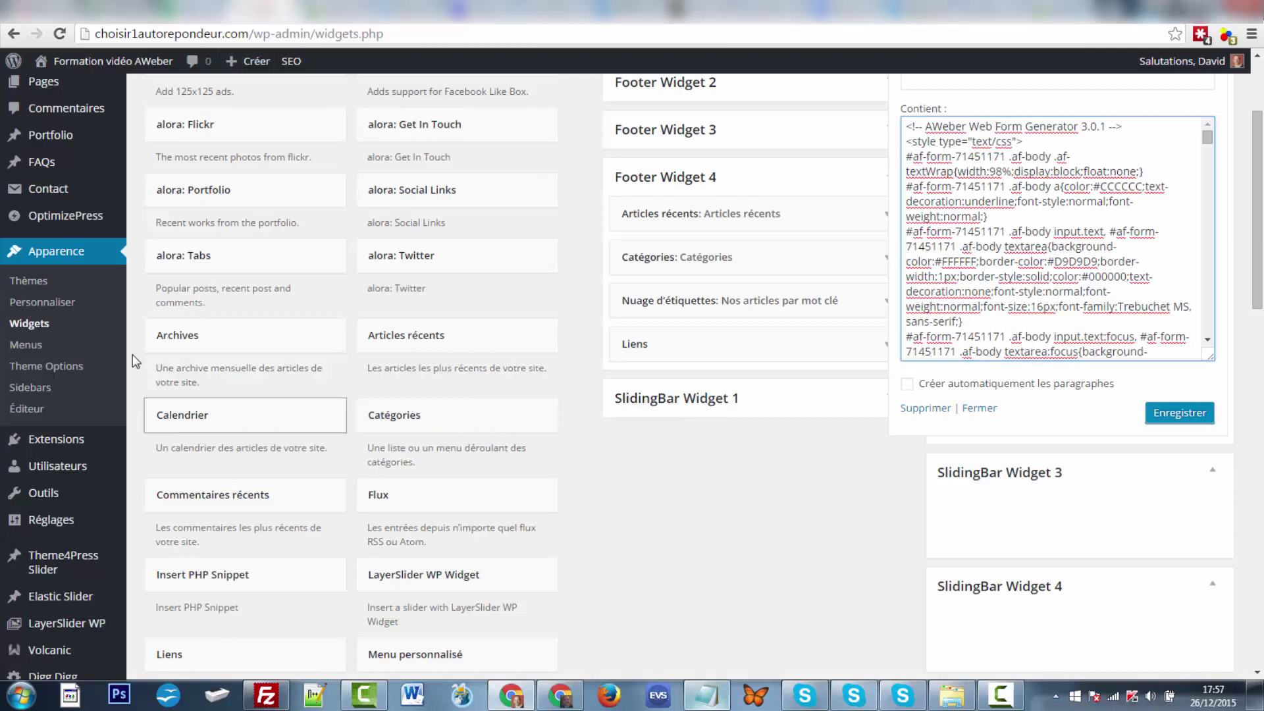
mouse_move(64, 472)
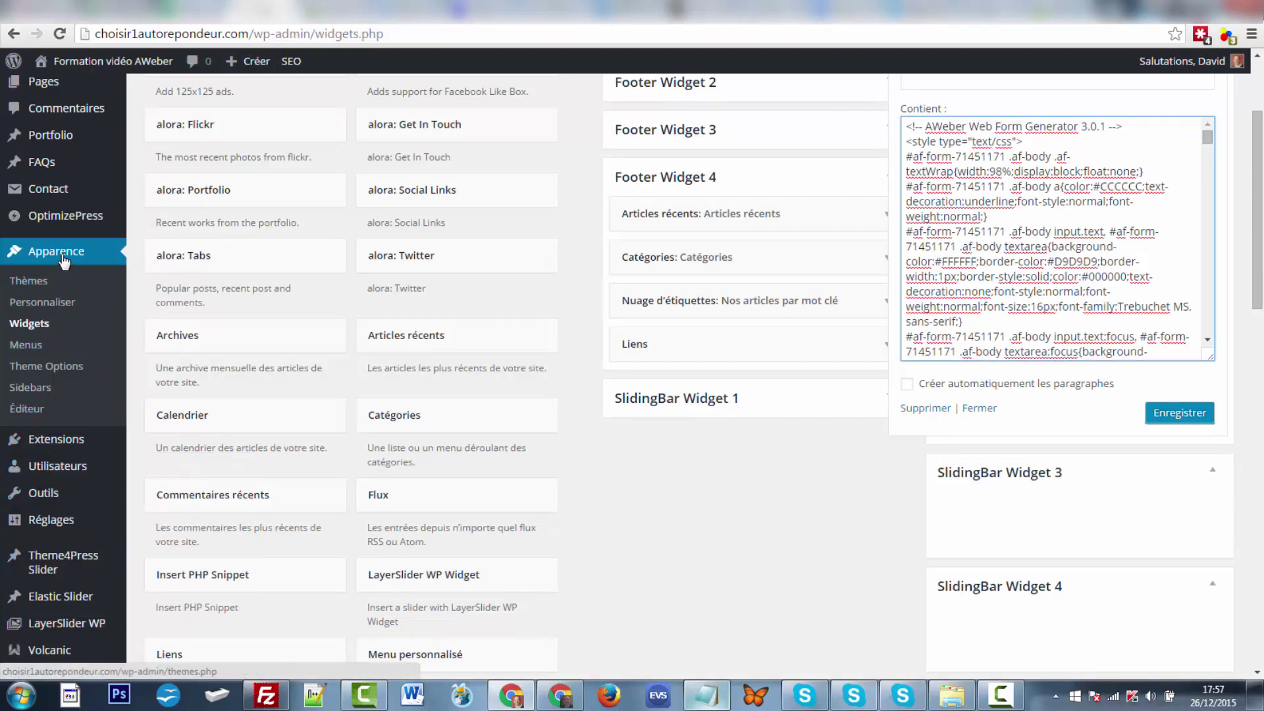
click(33, 323)
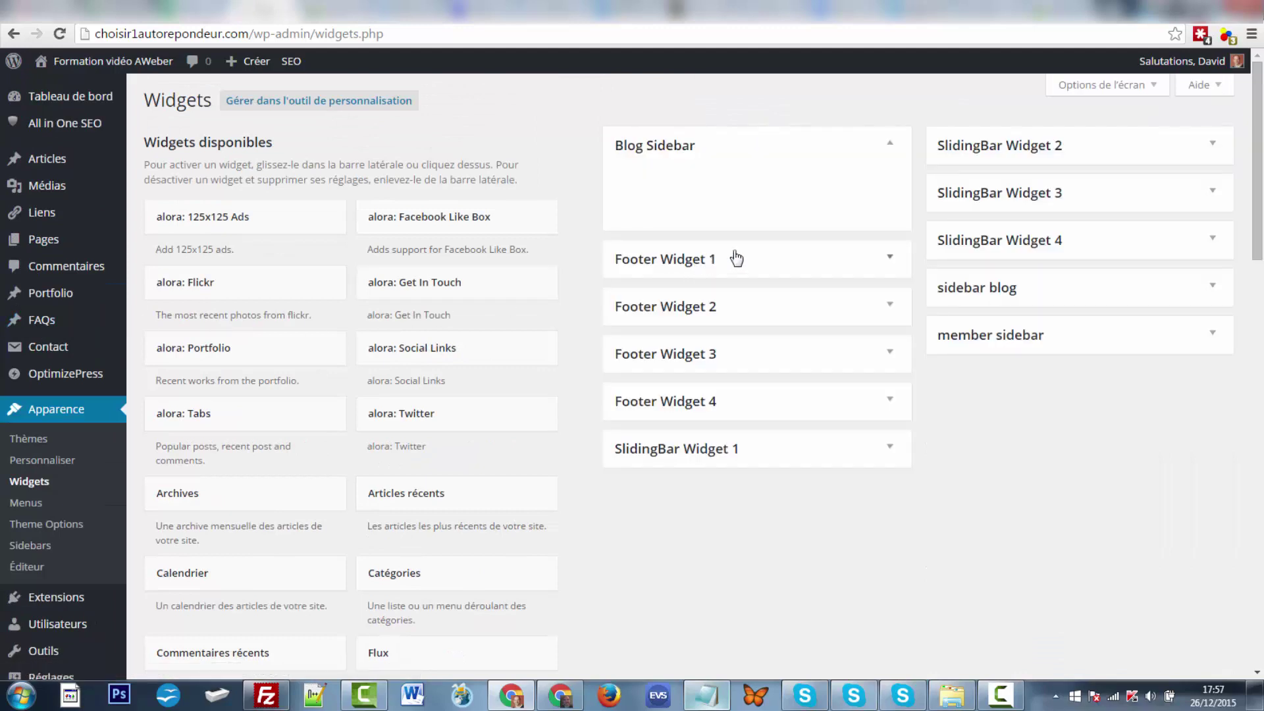
click(1211, 144)
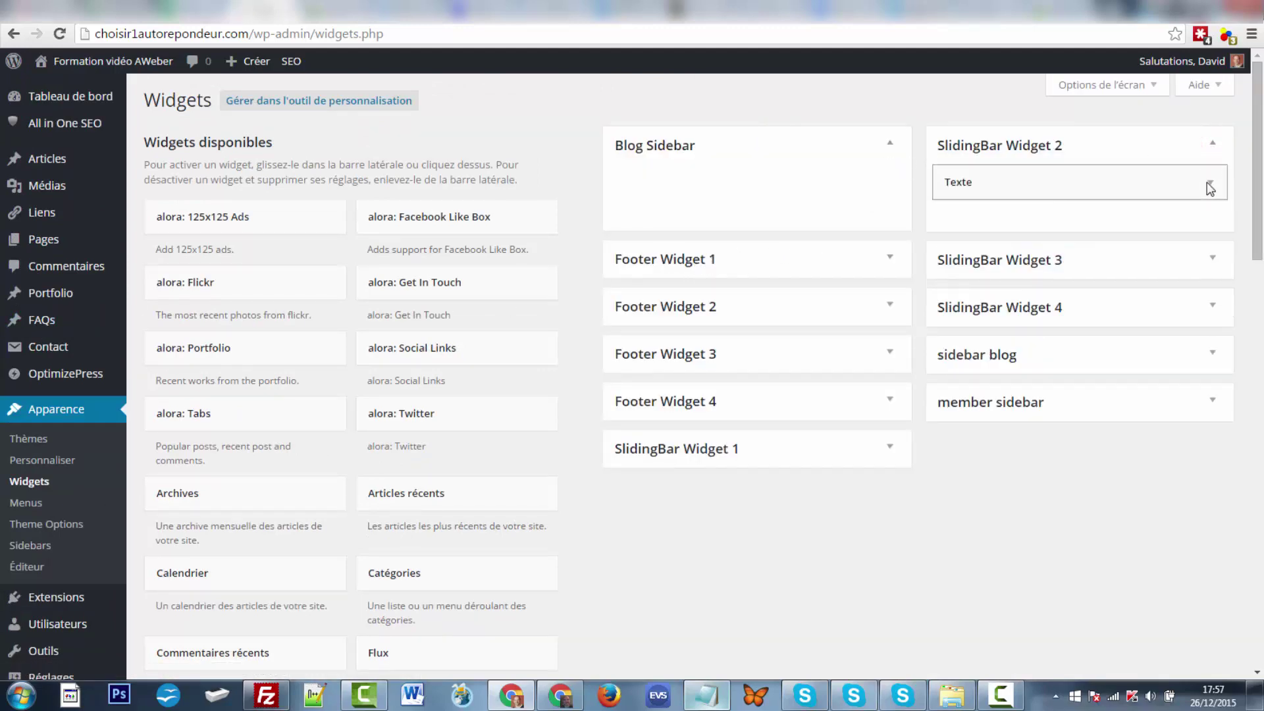
click(1211, 184)
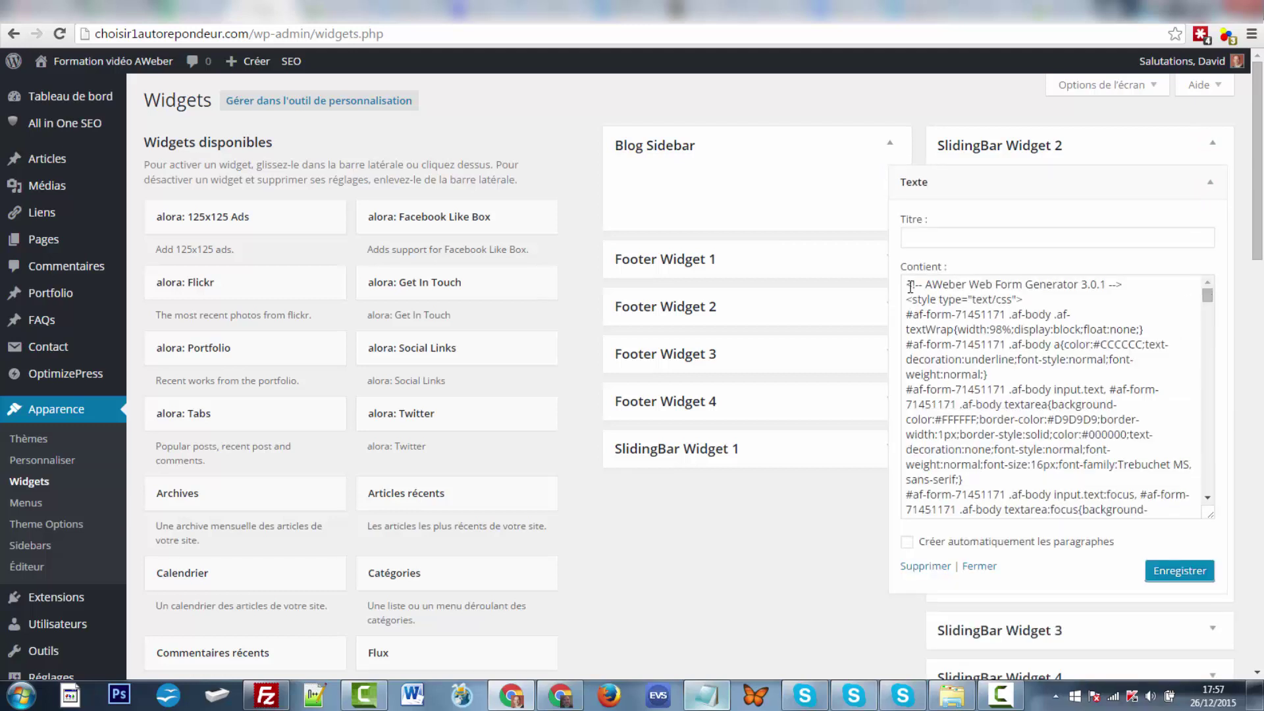
Replace the Texte widget's entire content with the copied split test script and save the widget
drag(907, 287, 1177, 624)
key(Delete)
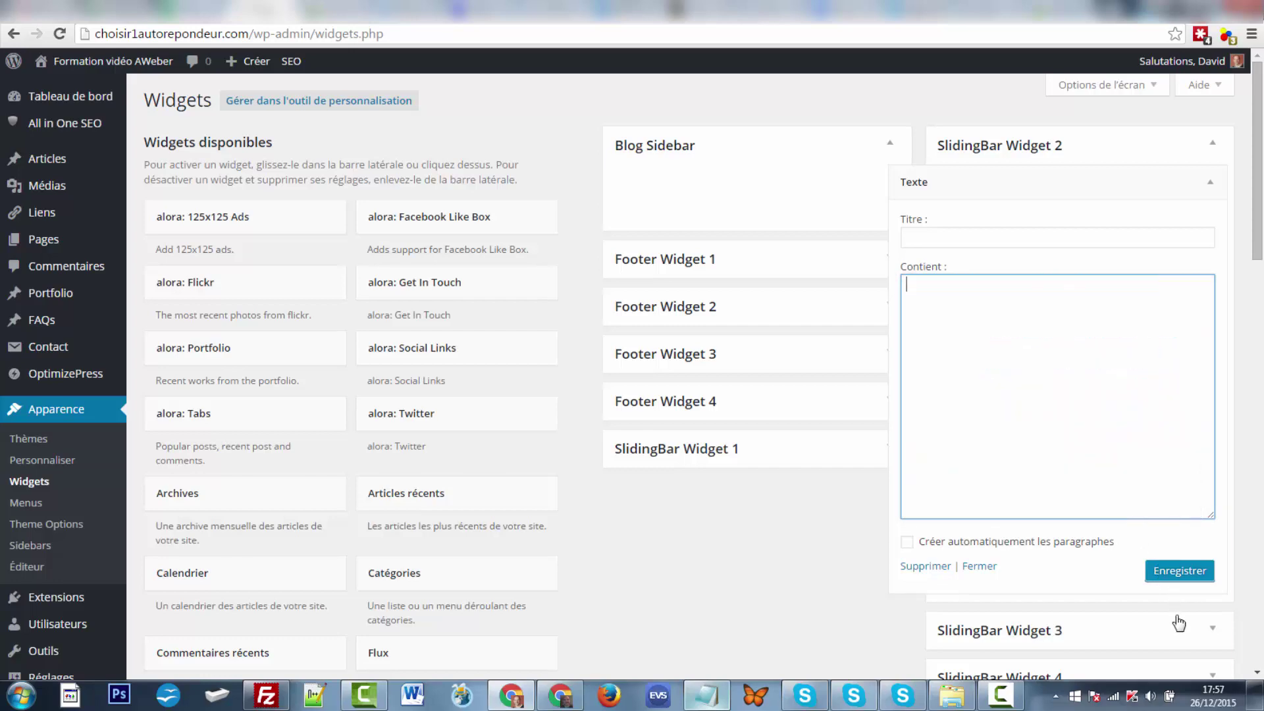
text(<script type="text/javascript" src="http://forms.aweber.com/form/01/split_1758446601.htm"></script>)
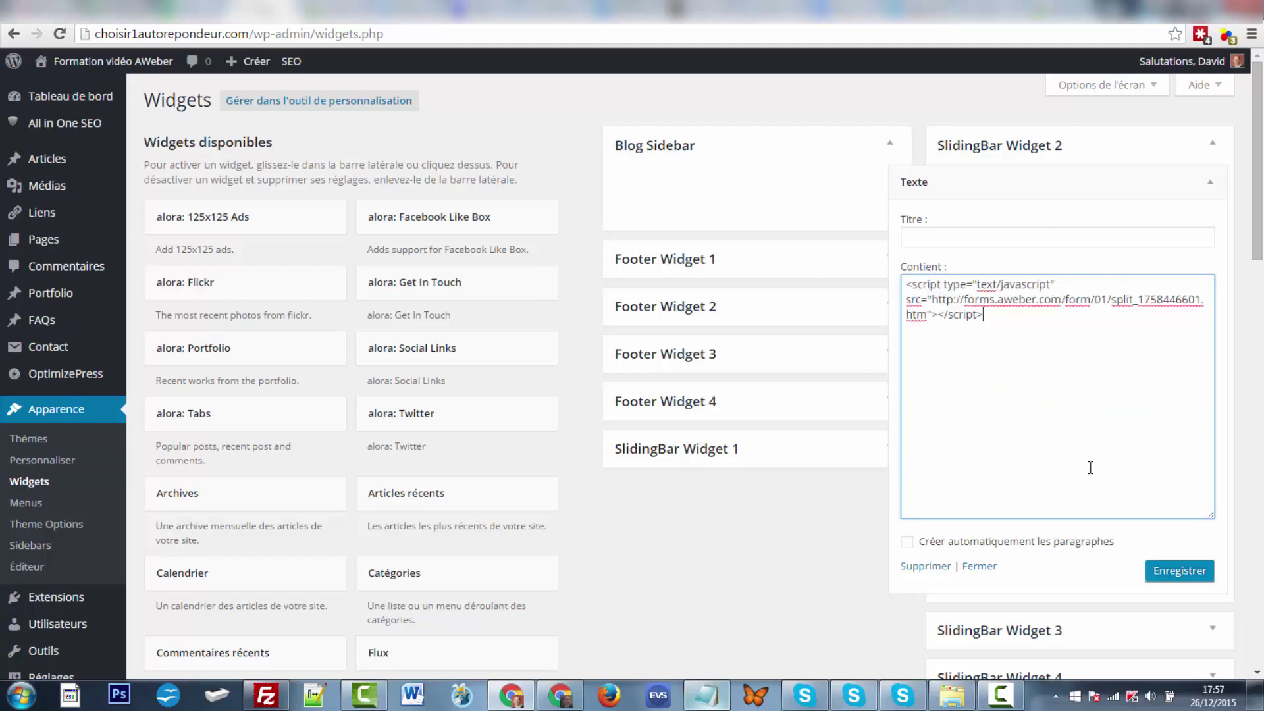
click(1180, 570)
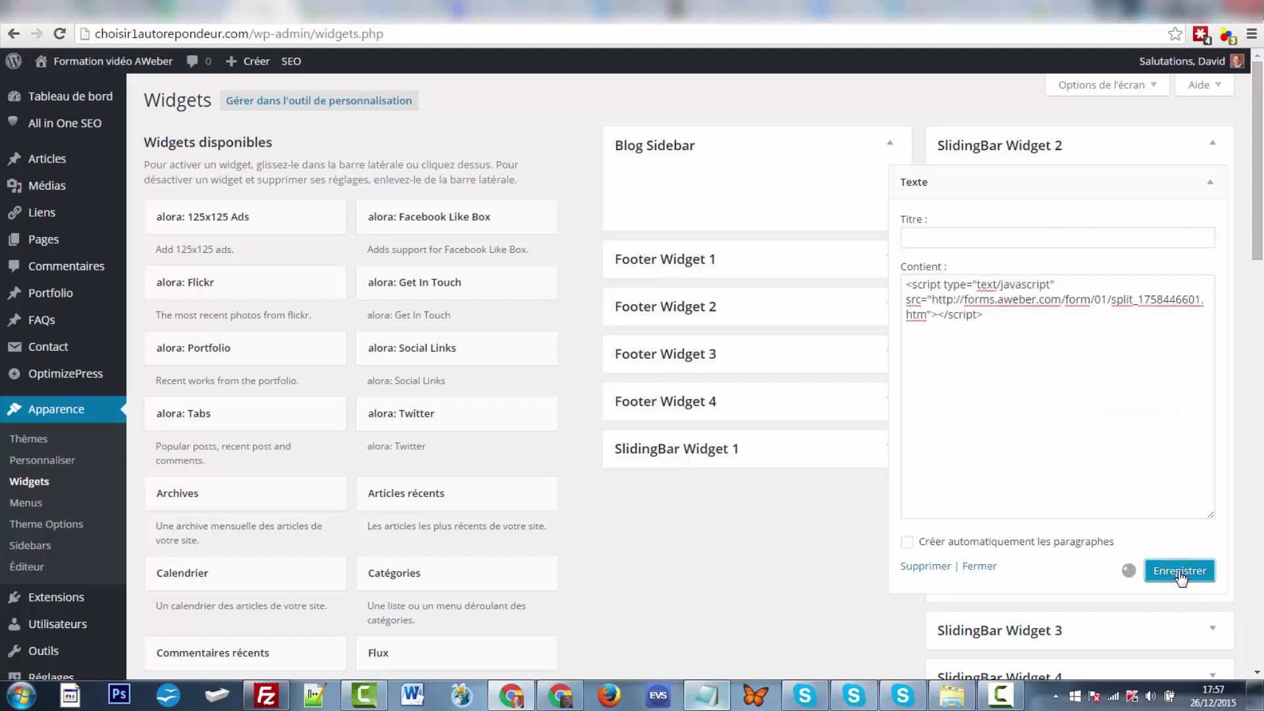
Reload the site's aweber page, pause its video, and check the sidebar sign-up form there and on the Services page
click(1063, 9)
scroll(1106, 335, down, 1)
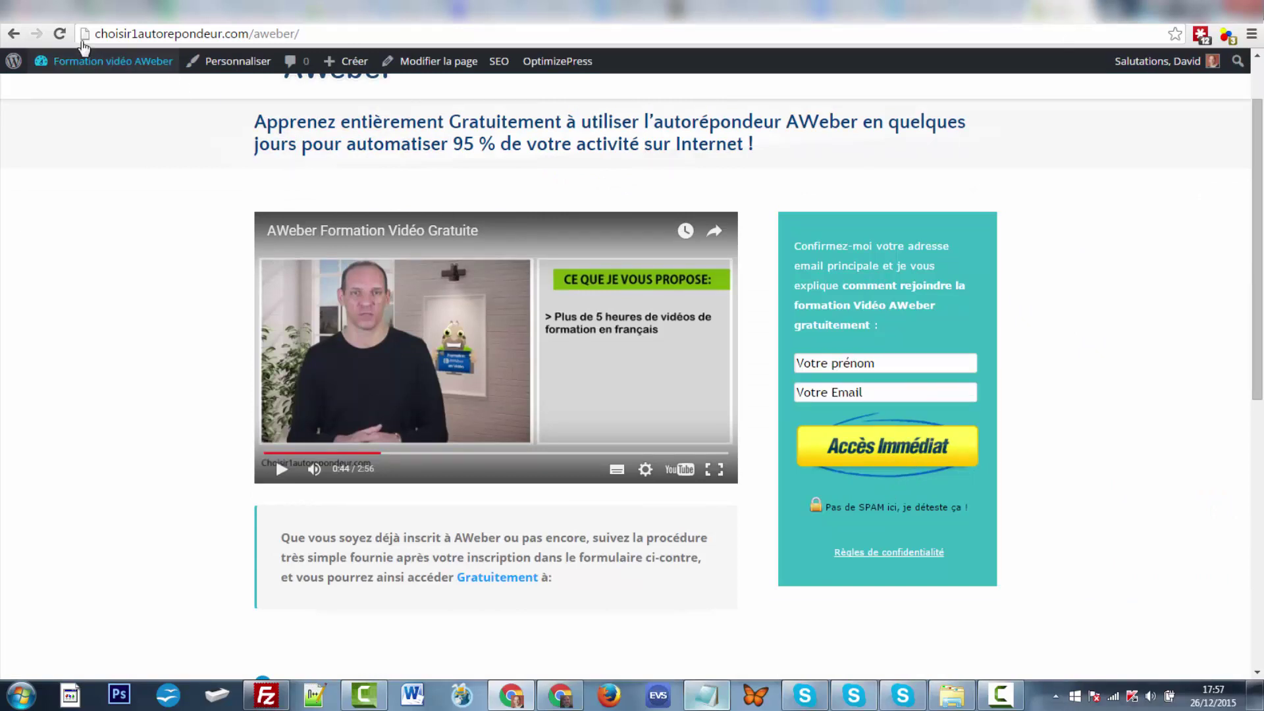
click(60, 34)
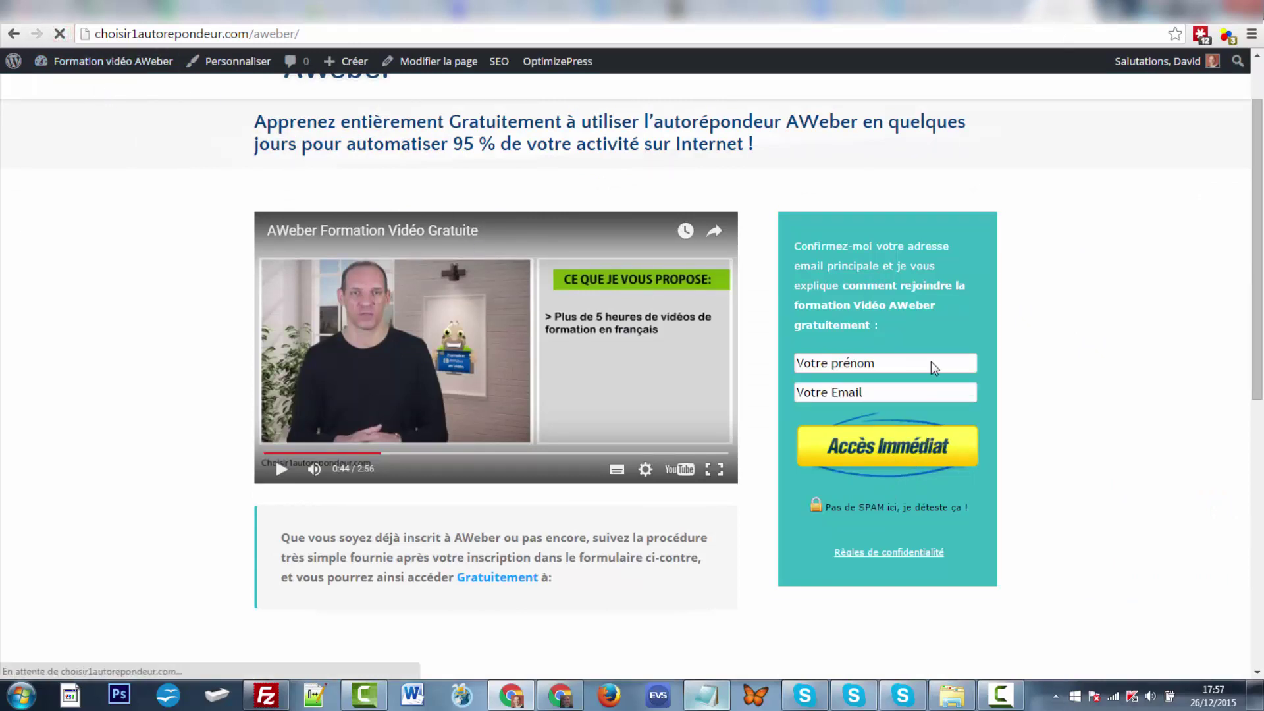
scroll(1024, 360, down, 5)
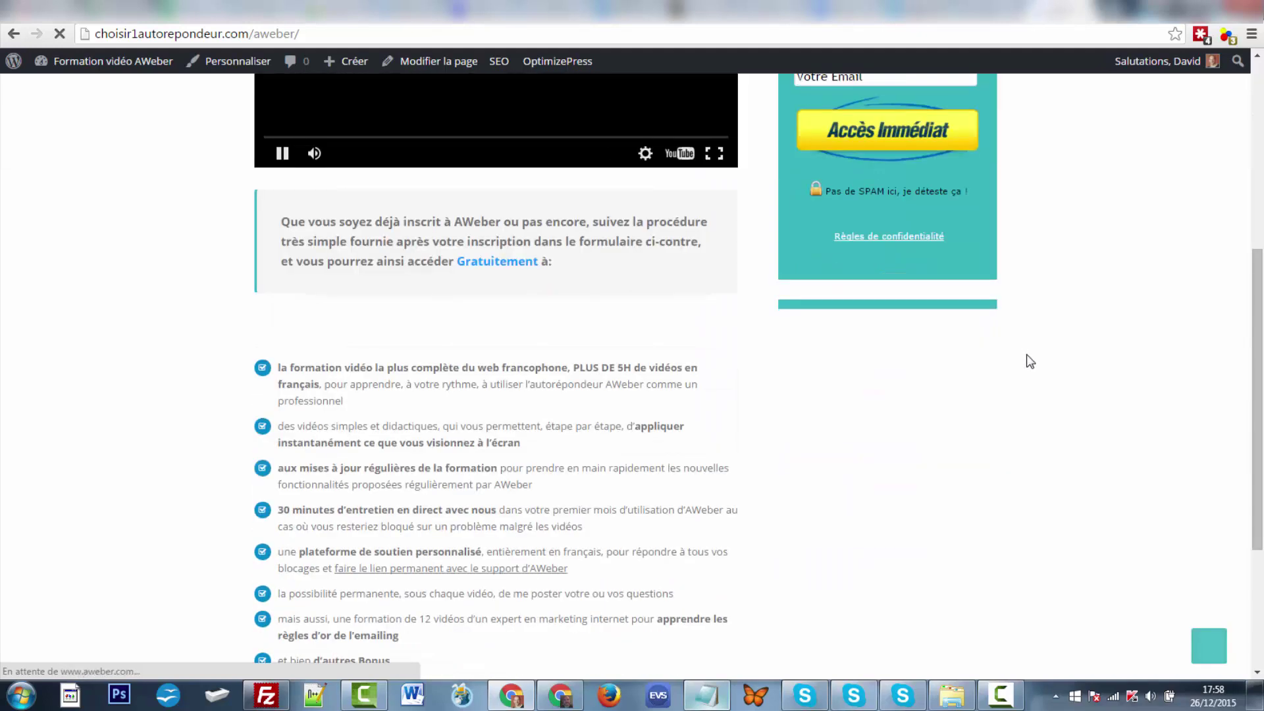
scroll(1030, 361, up, 4)
click(528, 274)
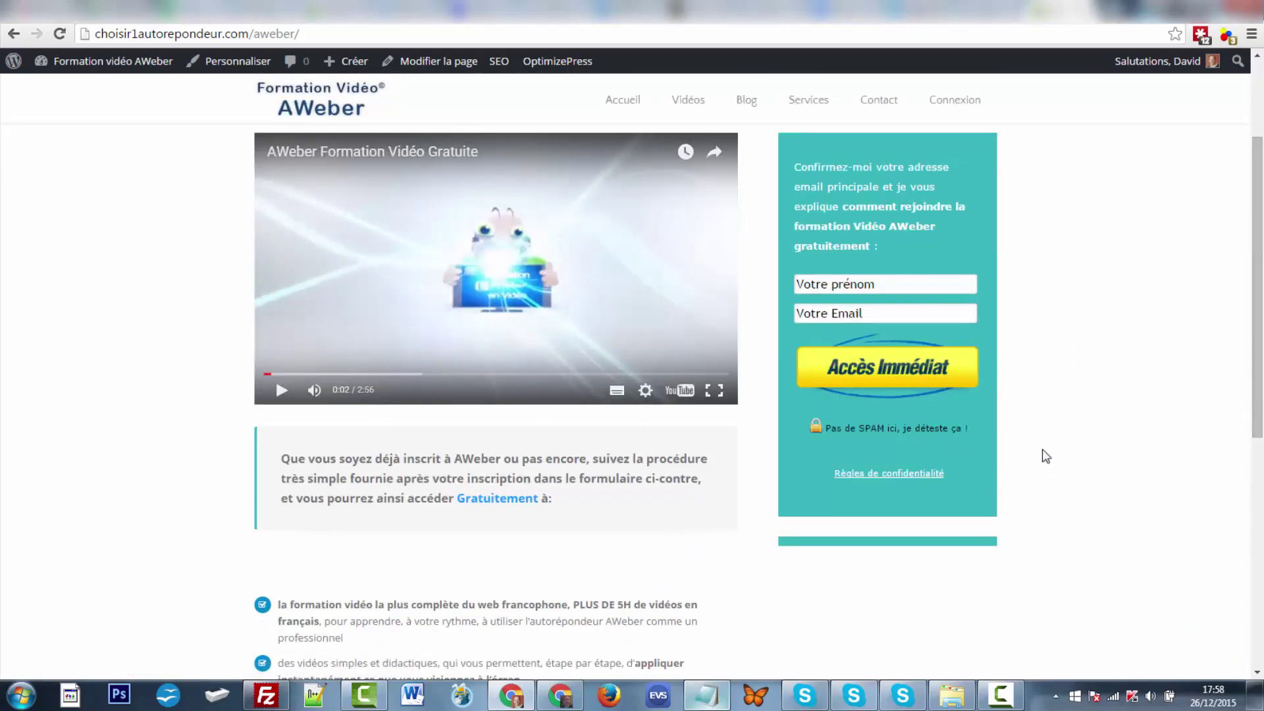
click(693, 100)
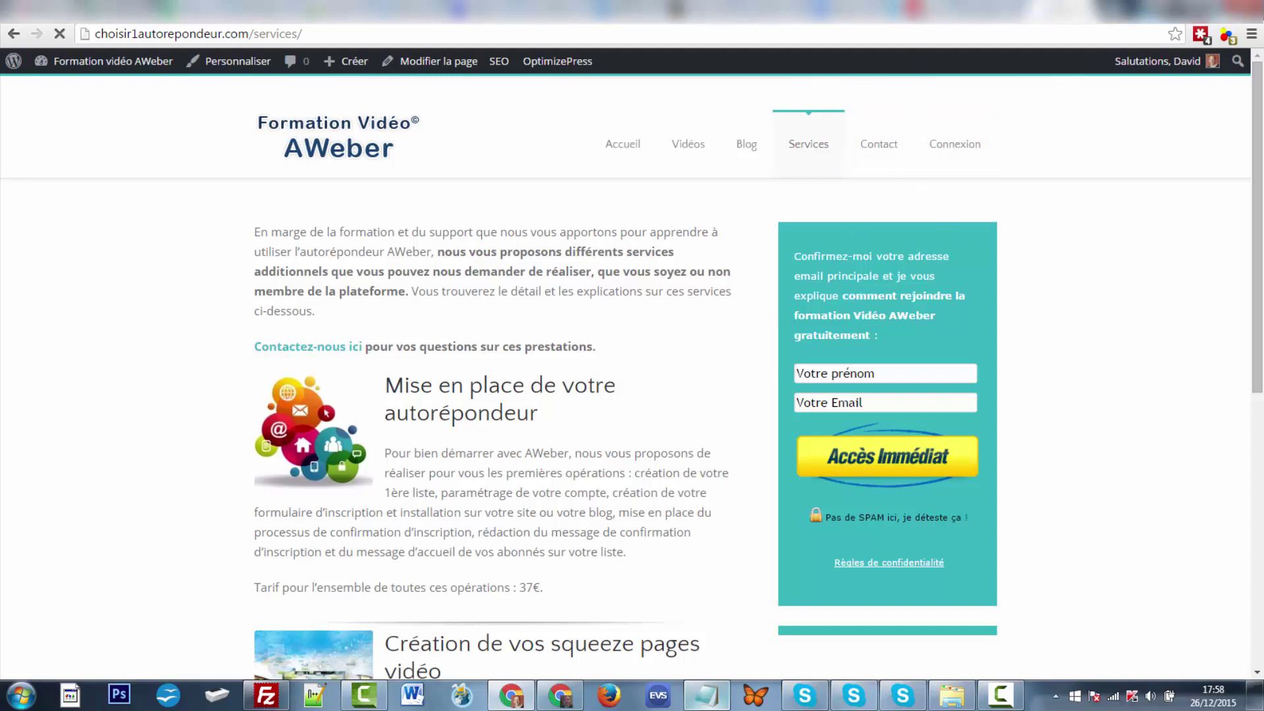
Return to AWeber, close the split test code, and review the displays, submissions and conversion rates of the sign-up forms
click(918, 12)
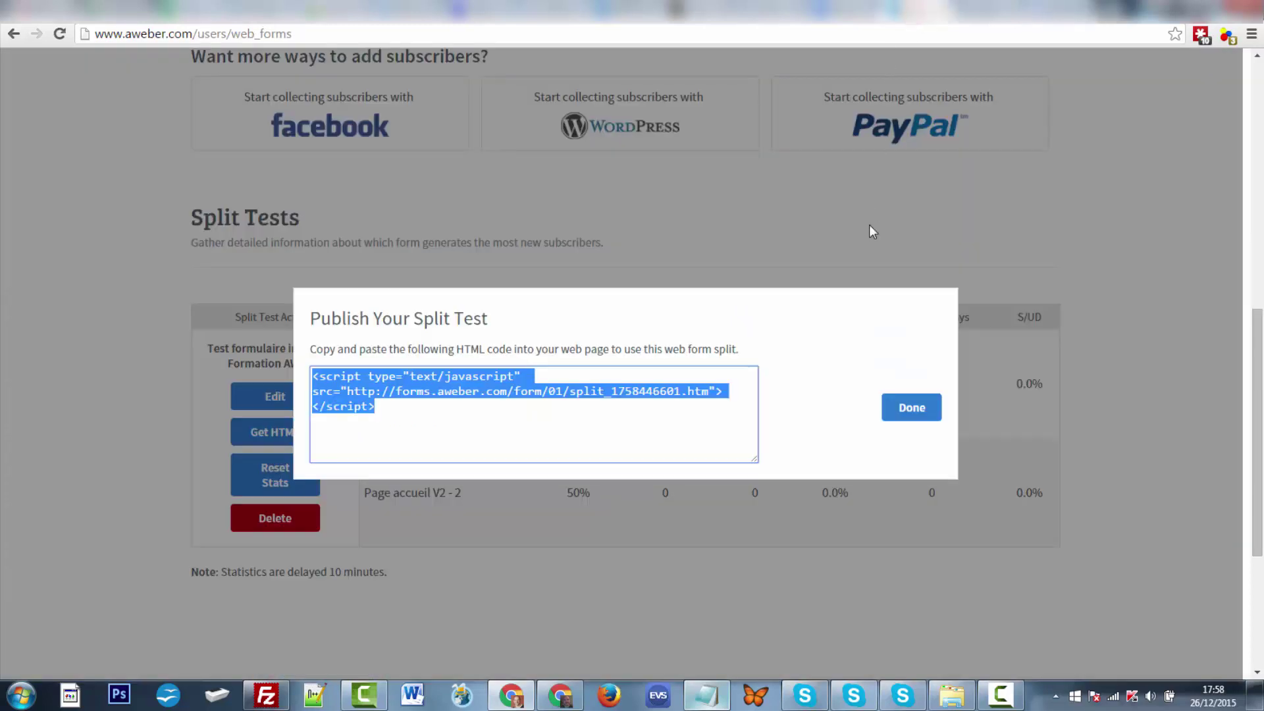
click(911, 408)
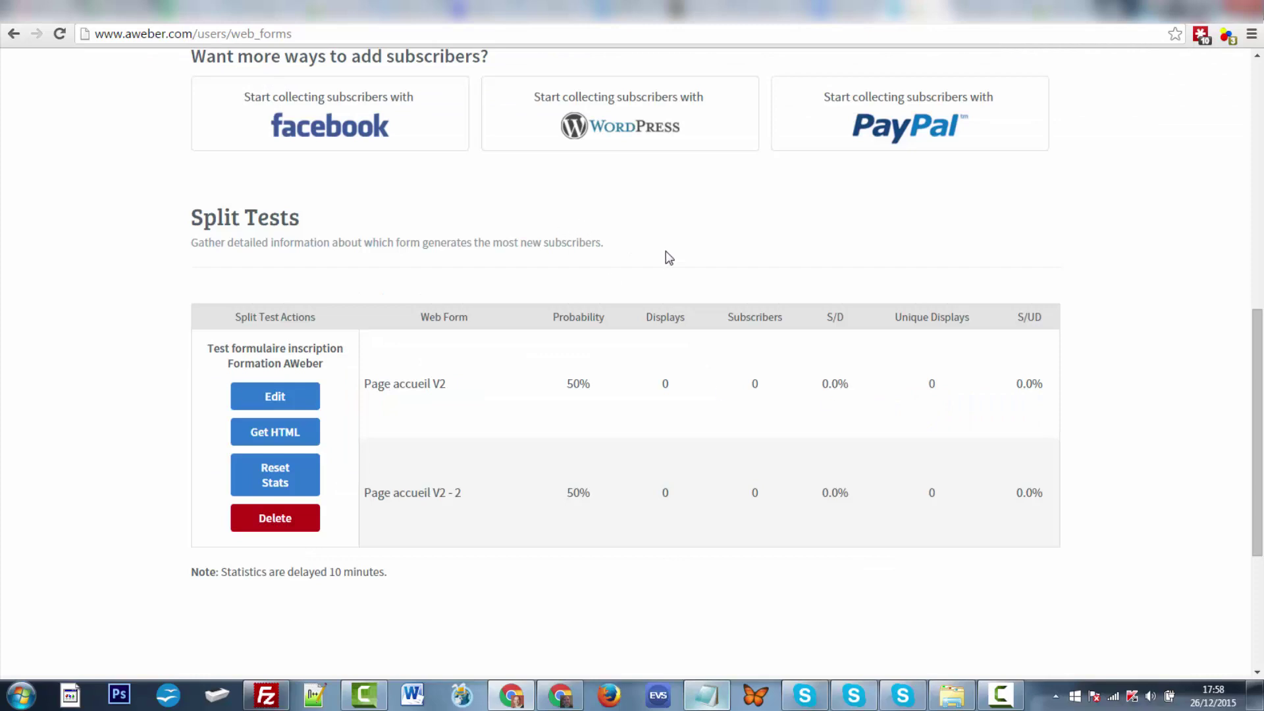
scroll(669, 250, up, 10)
scroll(669, 250, down, 3)
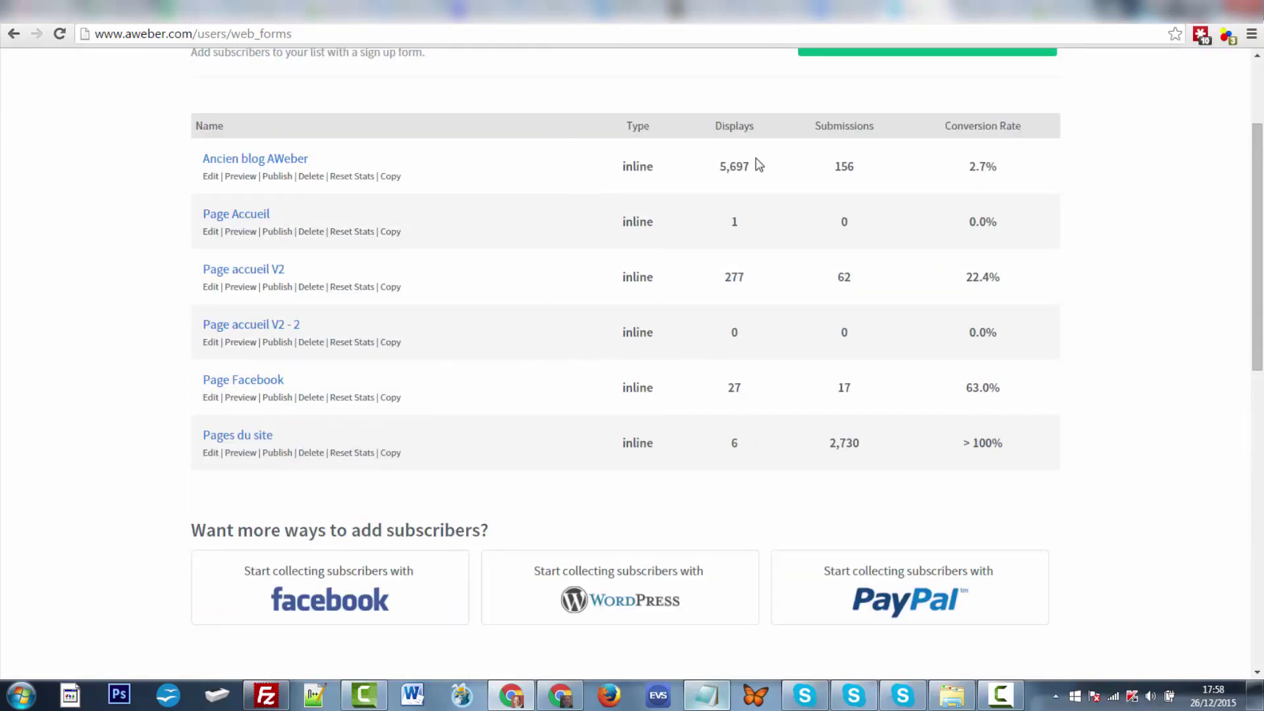
mouse_move(716, 130)
drag(941, 333, 972, 333)
click(972, 333)
scroll(479, 334, up, 3)
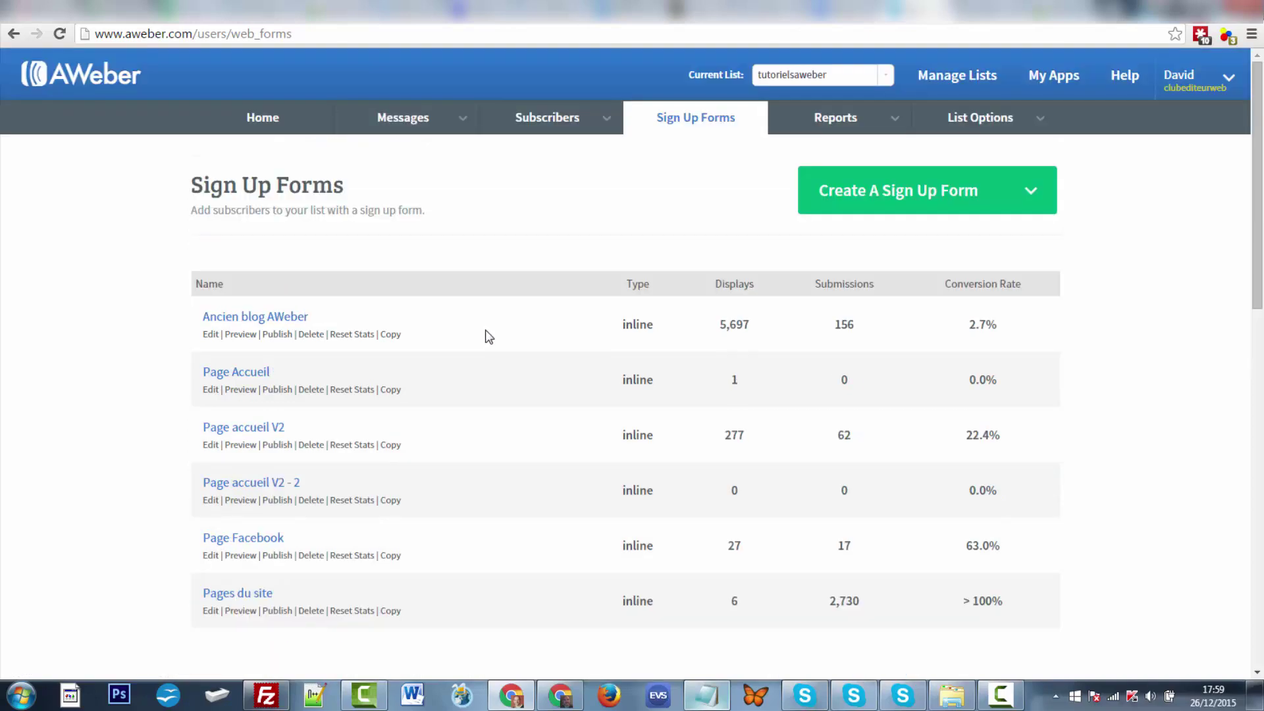